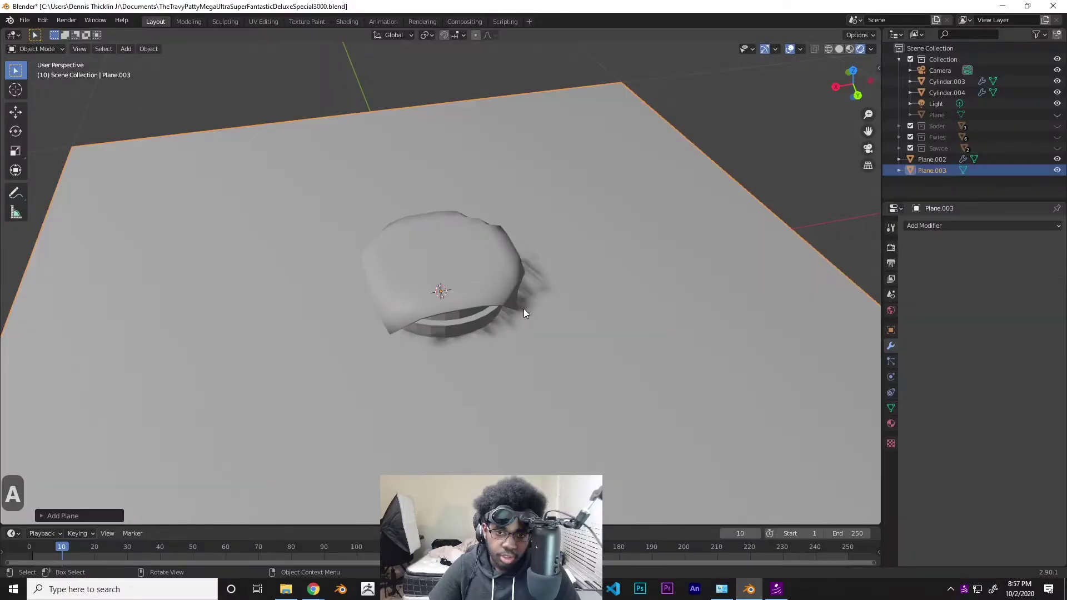
# Scale the new plane down, narrow it along X into a strip, and raise it along Z to the top of the burger
pyautogui.press('s')
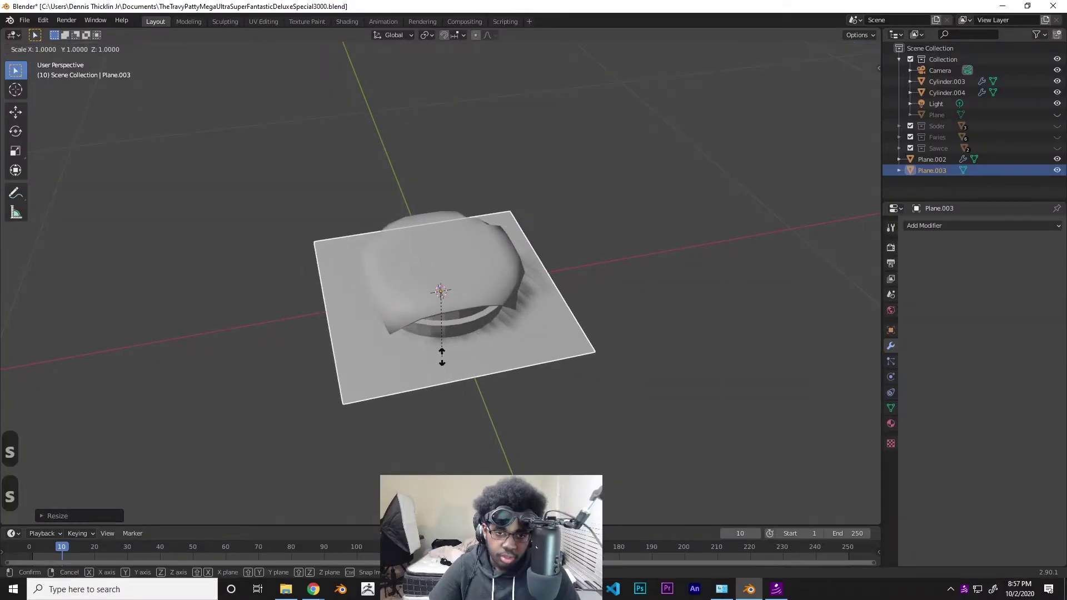
pyautogui.press('x')
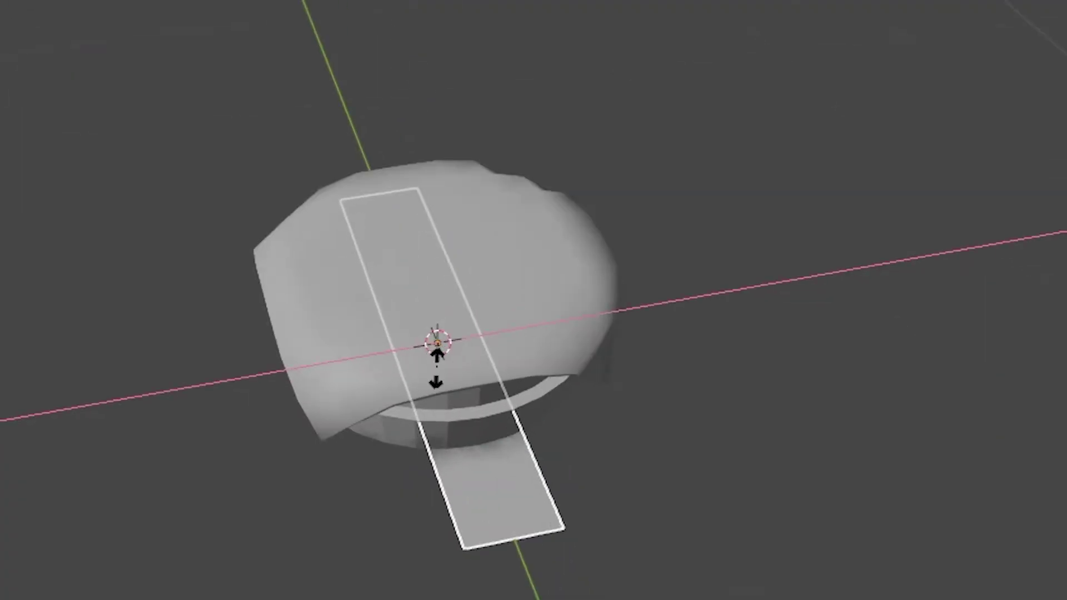
pyautogui.click(433, 367)
pyautogui.press('g')
pyautogui.press('z')
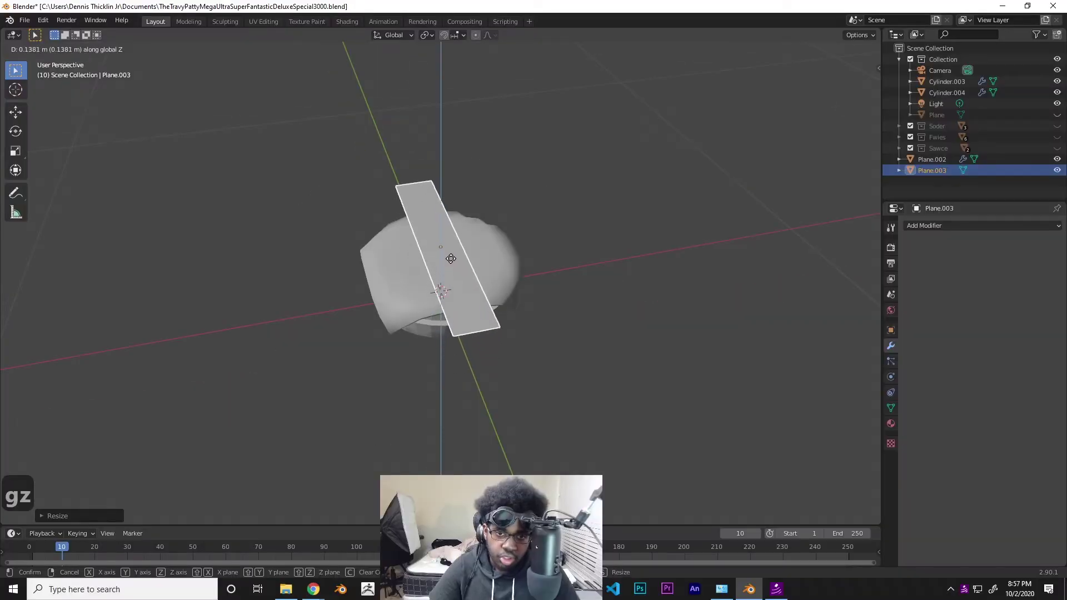
pyautogui.click(444, 257)
# Shorten the strip along Y to about 0.86 of its length and raise it along Z clear of the draped sheet
pyautogui.moveTo(444, 257); pyautogui.dragTo(431, 248, button='middle')
pyautogui.press('s')
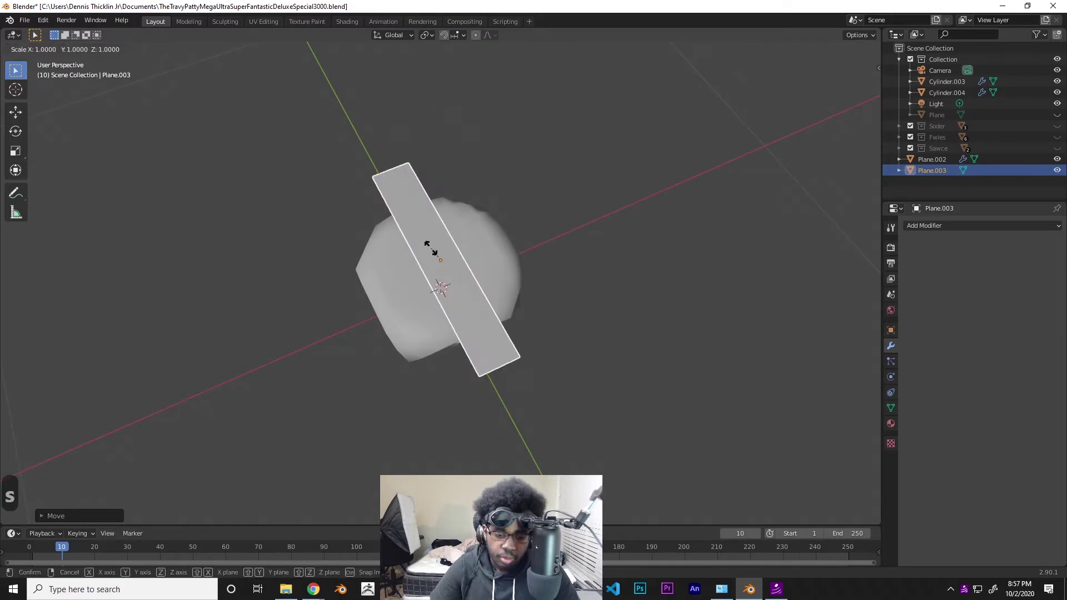
pyautogui.press('y')
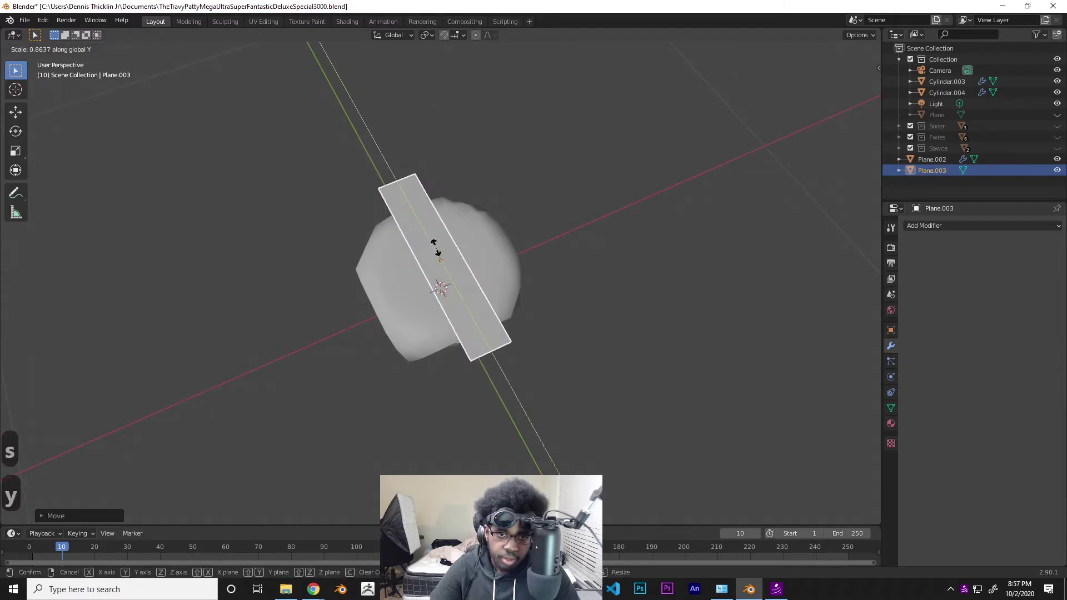
pyautogui.click(436, 248)
pyautogui.press('g')
pyautogui.press('z')
pyautogui.click(414, 239)
# Subdivide the strip's mesh twice in Edit Mode and return to Object Mode
pyautogui.press('Tab')
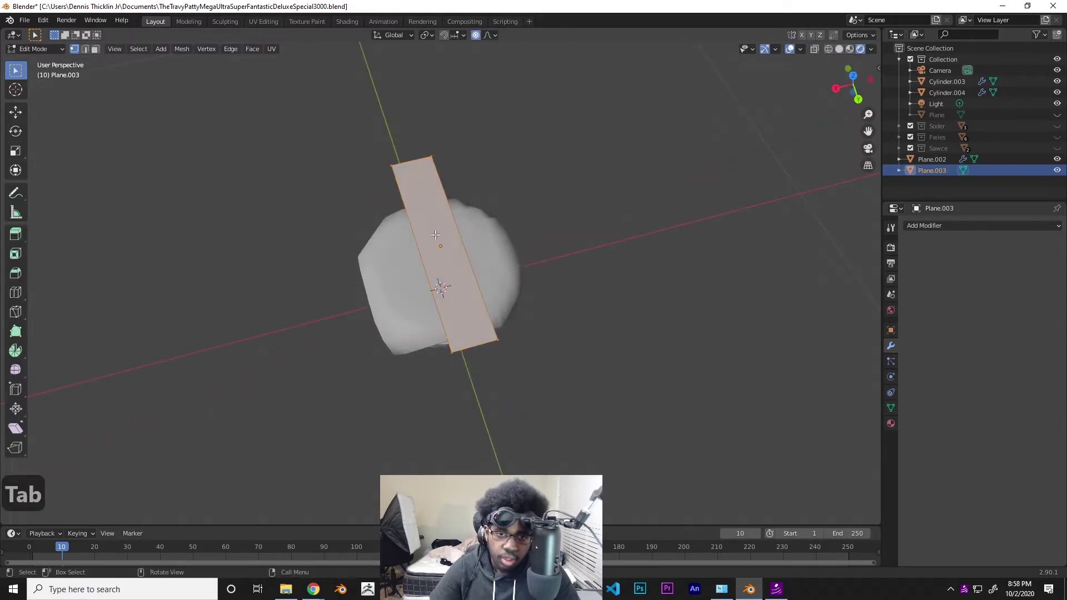
pyautogui.rightClick(435, 235)
pyautogui.click(434, 234)
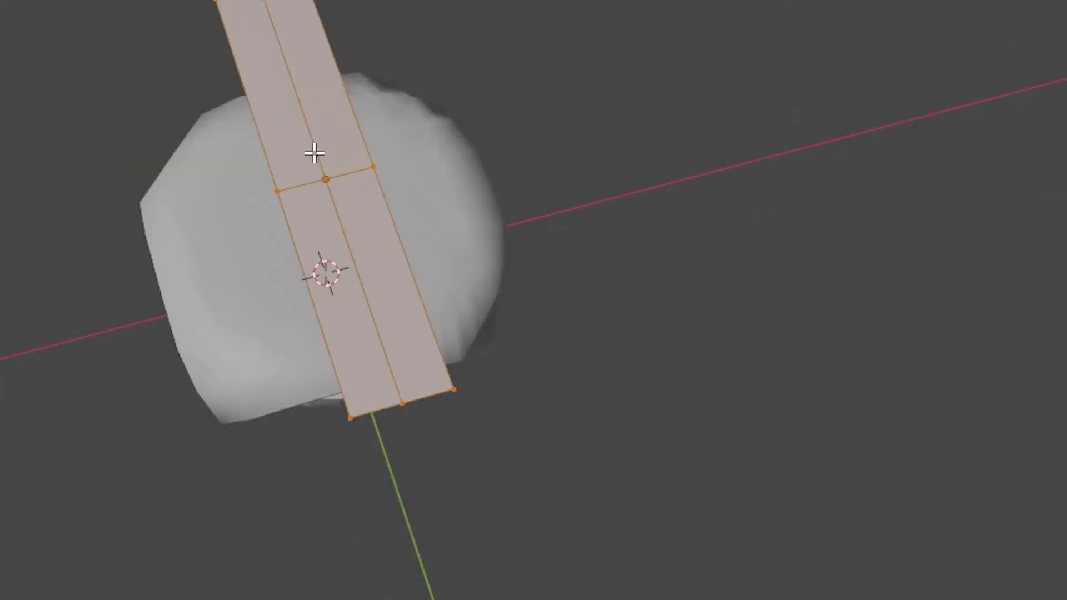
pyautogui.rightClick(434, 233)
pyautogui.click(315, 154)
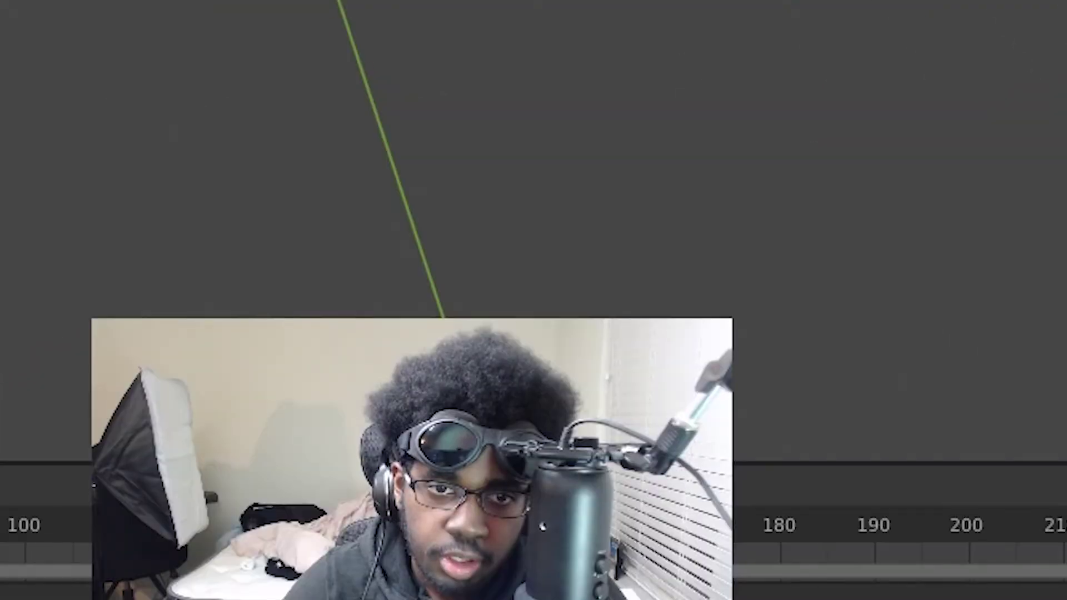
pyautogui.press('Tab')
# Rotate the strip about 50° around the Z axis above the burger
pyautogui.press('r')
pyautogui.press('z')
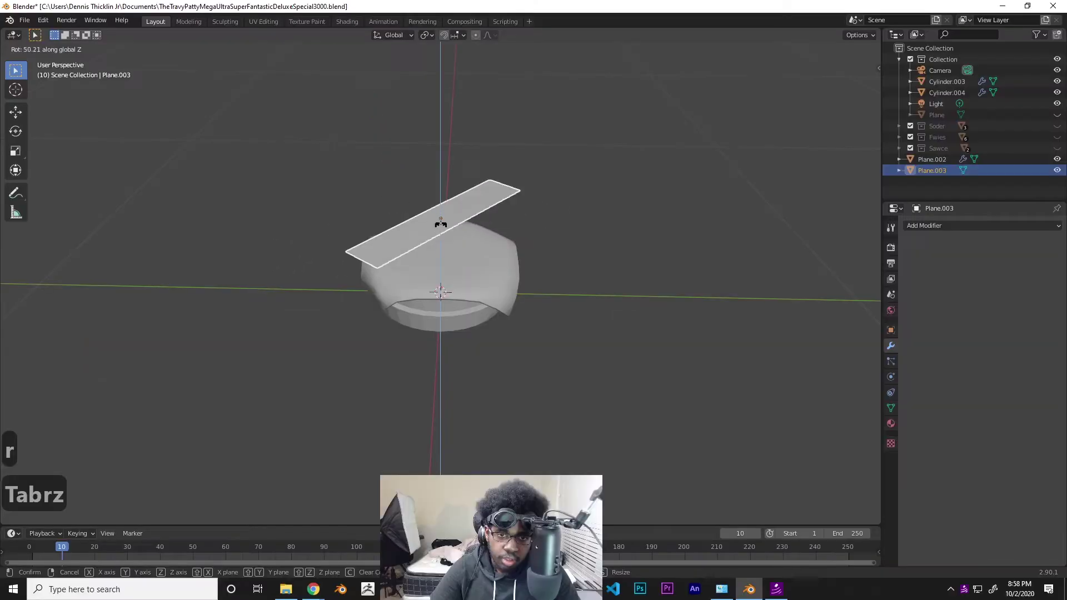
pyautogui.click(436, 222)
pyautogui.moveTo(435, 222); pyautogui.dragTo(426, 352, button='middle')
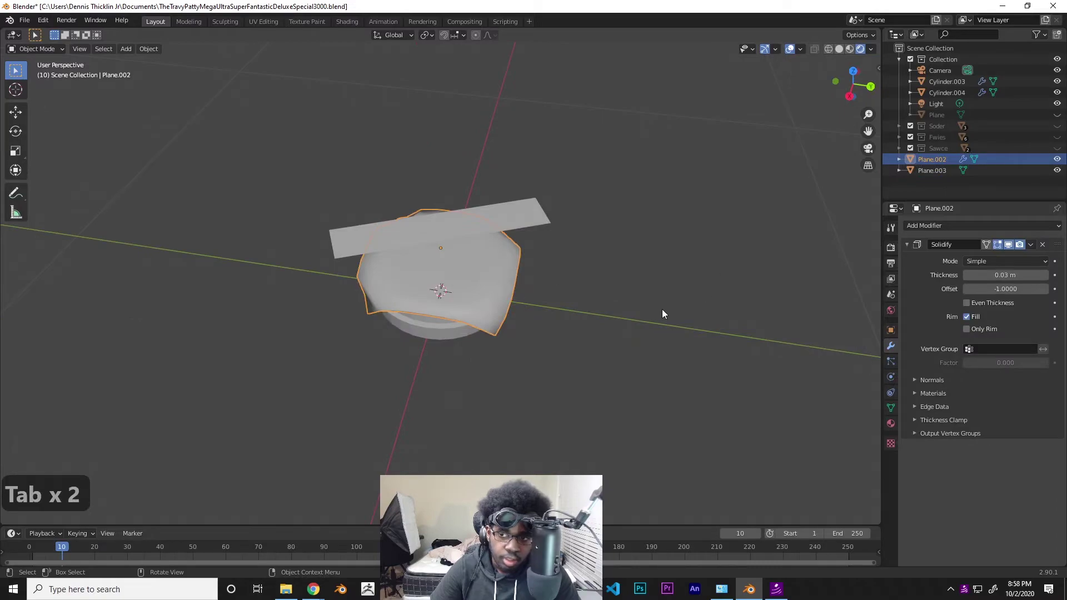
# Add a Cloth physics modifier to the strip Plane.003
pyautogui.click(934, 225)
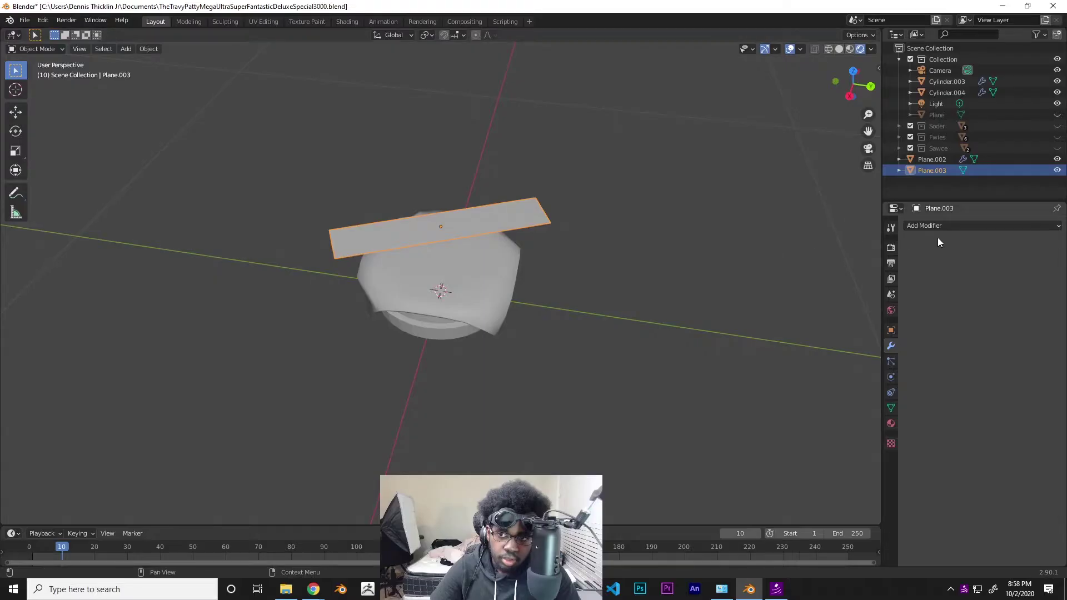
pyautogui.click(938, 226)
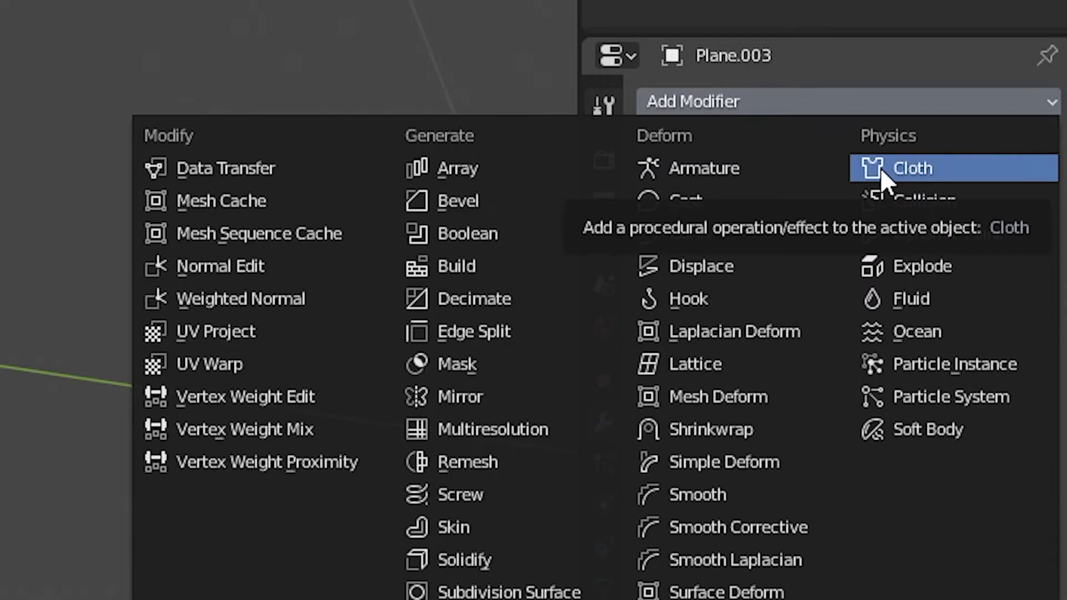
pyautogui.click(911, 167)
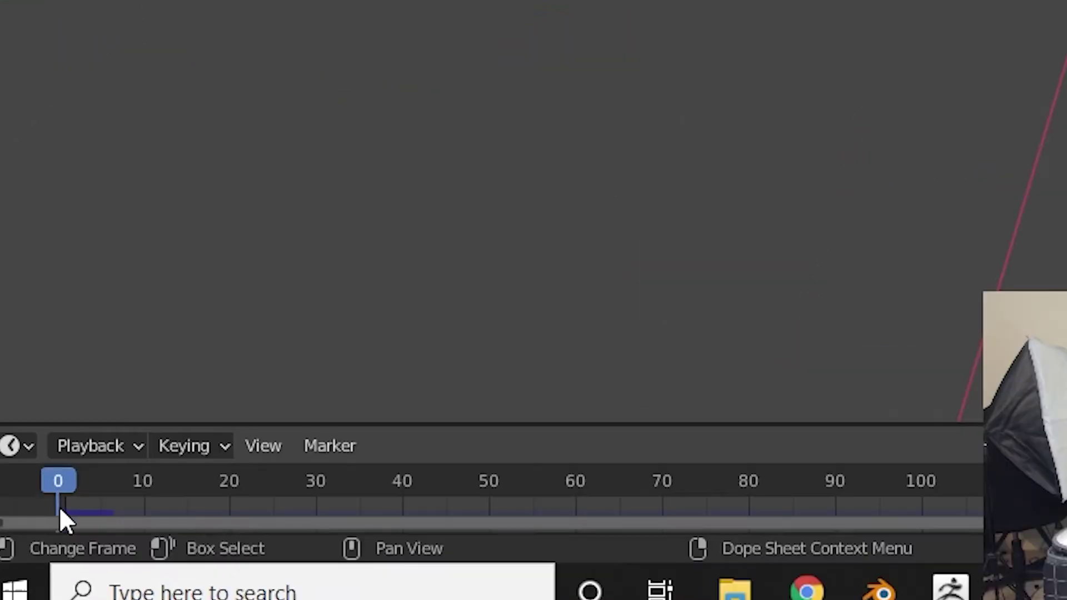
# Run the cloth simulation to frame 7 so the strip drapes over the burger, and apply the Cloth modifier
pyautogui.moveTo(59, 509); pyautogui.dragTo(98, 512)
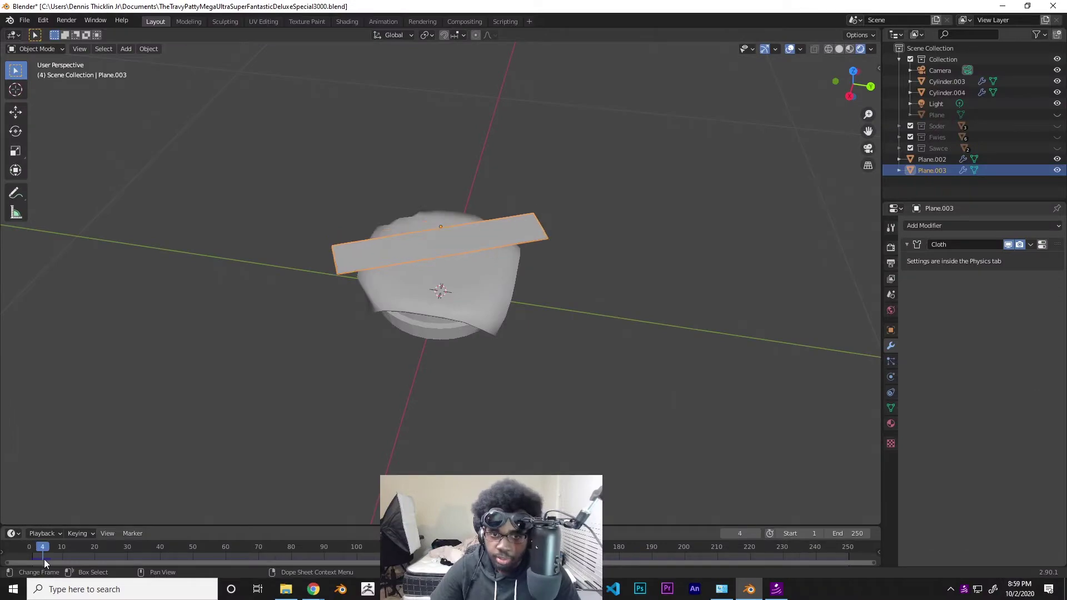
pyautogui.moveTo(44, 559); pyautogui.dragTo(52, 559)
pyautogui.moveTo(422, 356); pyautogui.dragTo(621, 288, button='middle')
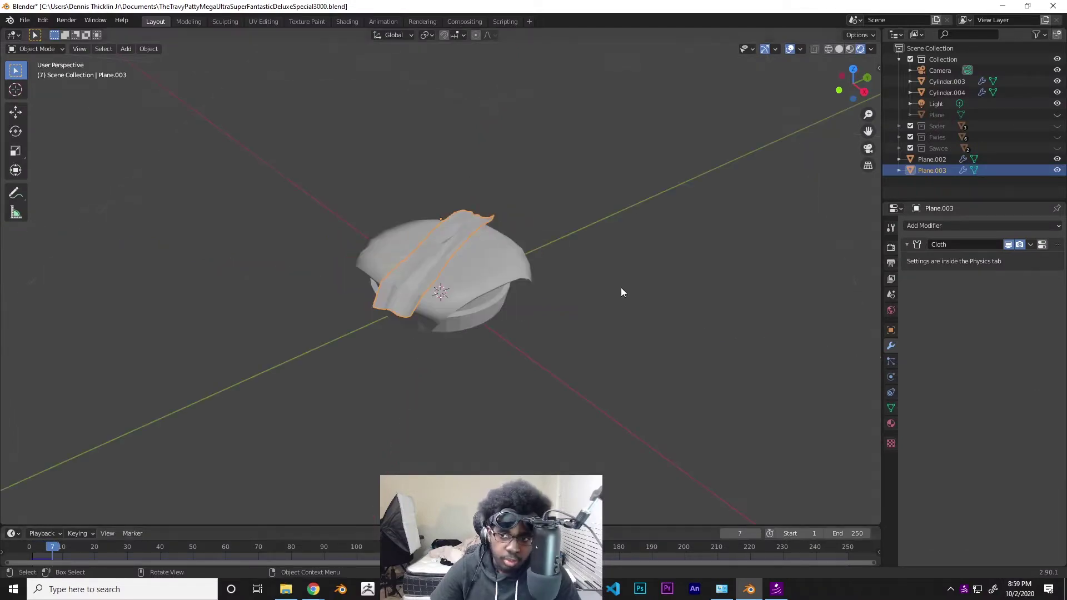
pyautogui.click(1031, 245)
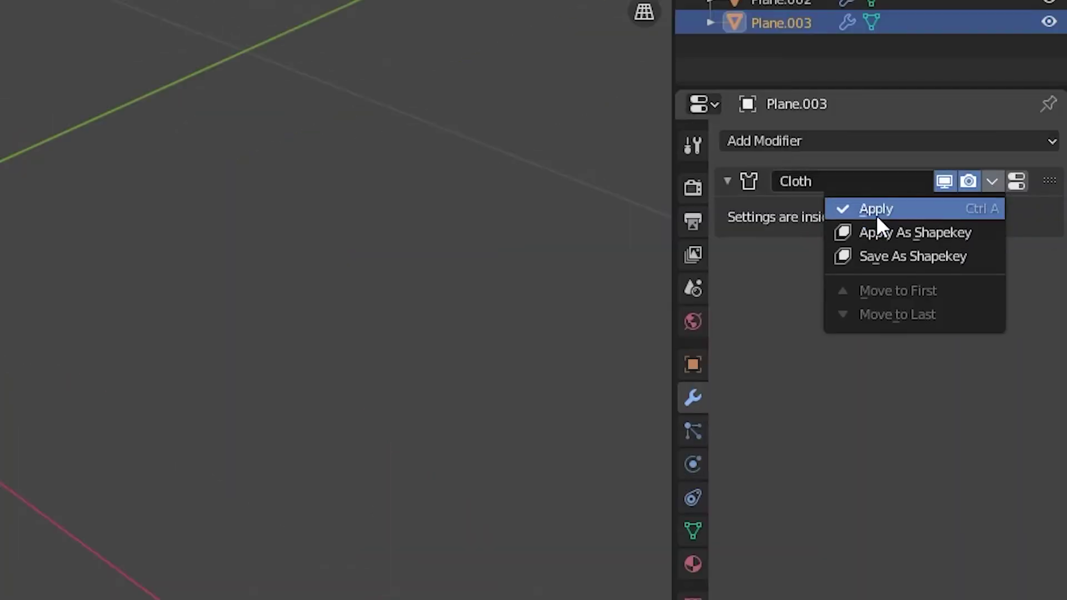
pyautogui.click(977, 256)
pyautogui.press('g')
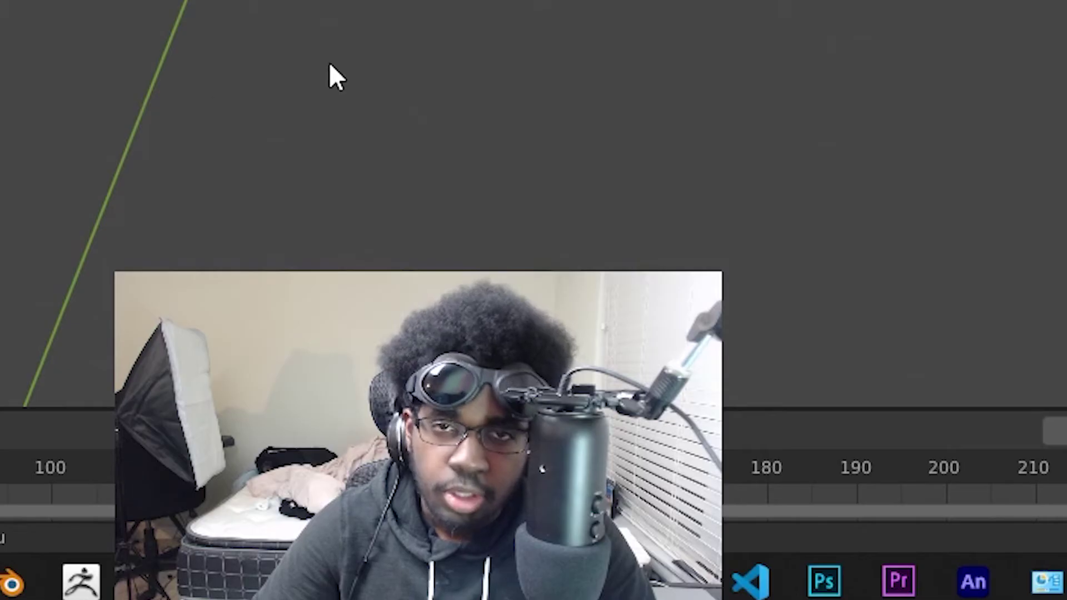
pyautogui.press('Escape')
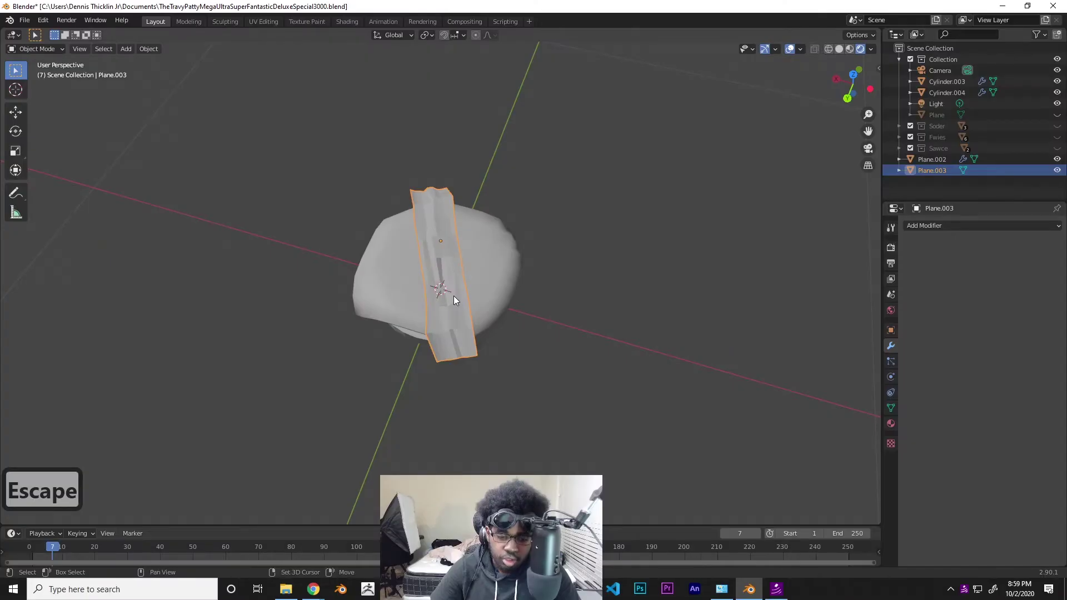
# Duplicate the draped strip, offset the copy along X, and rotate it around Z
pyautogui.hotkey('shift', 'd')
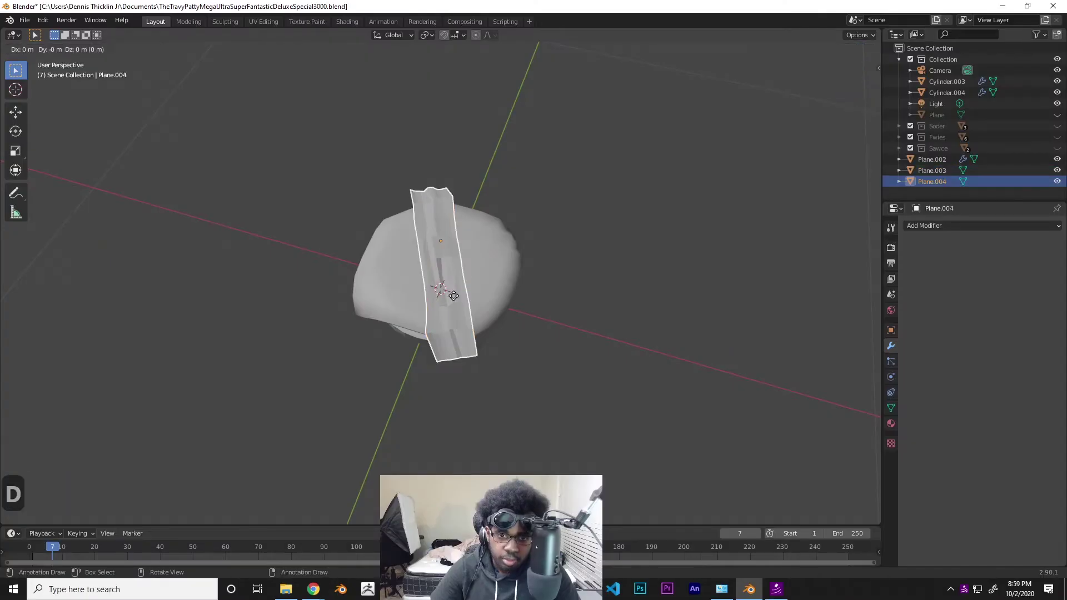
pyautogui.press('x')
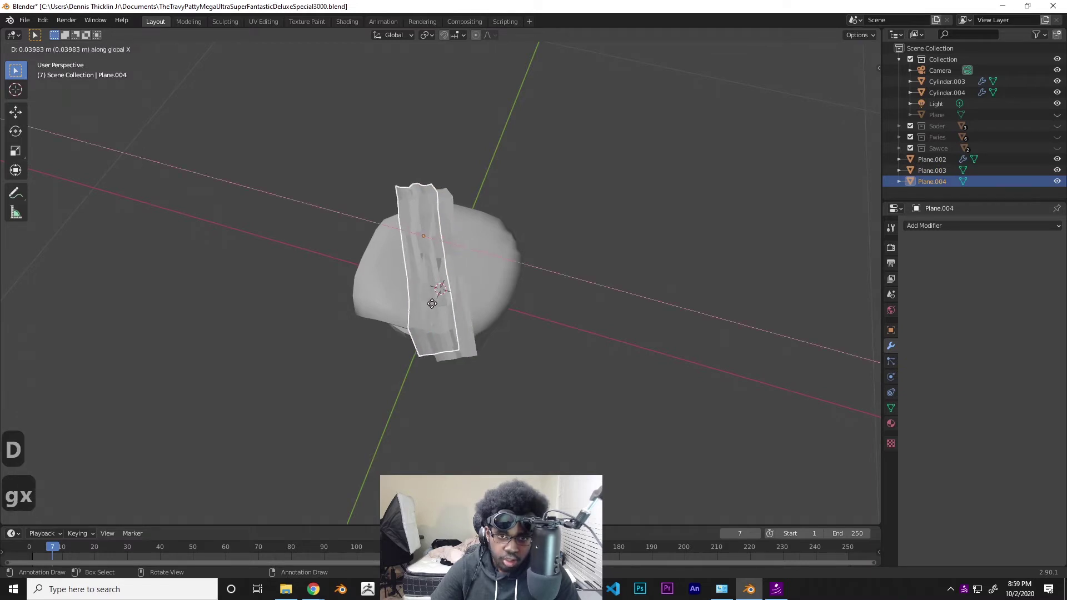
pyautogui.click(396, 306)
pyautogui.press('r')
pyautogui.press('z')
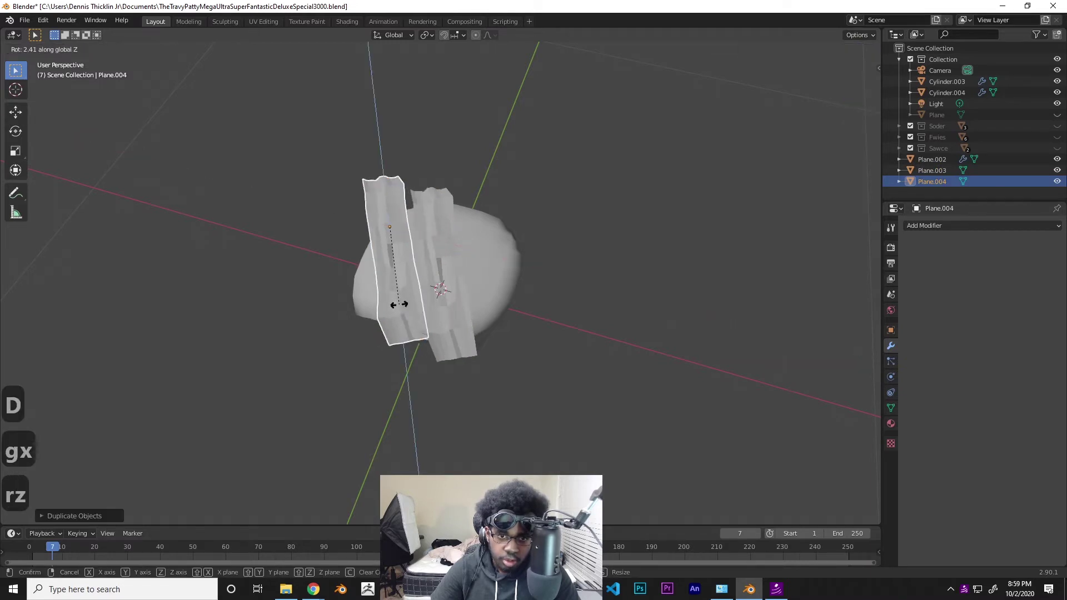
pyautogui.click(322, 318)
# Raise the duplicate strip along Z and shift it along X over the middle of the burger
pyautogui.press('g')
pyautogui.press('z')
pyautogui.moveTo(322, 318); pyautogui.dragTo(390, 243, button='middle')
pyautogui.click(418, 267)
pyautogui.press('g')
pyautogui.press('x')
pyautogui.click(419, 259)
# Rotate the duplicate strip around Z so it lies crosswise over the first strip
pyautogui.press('r')
pyautogui.press('z')
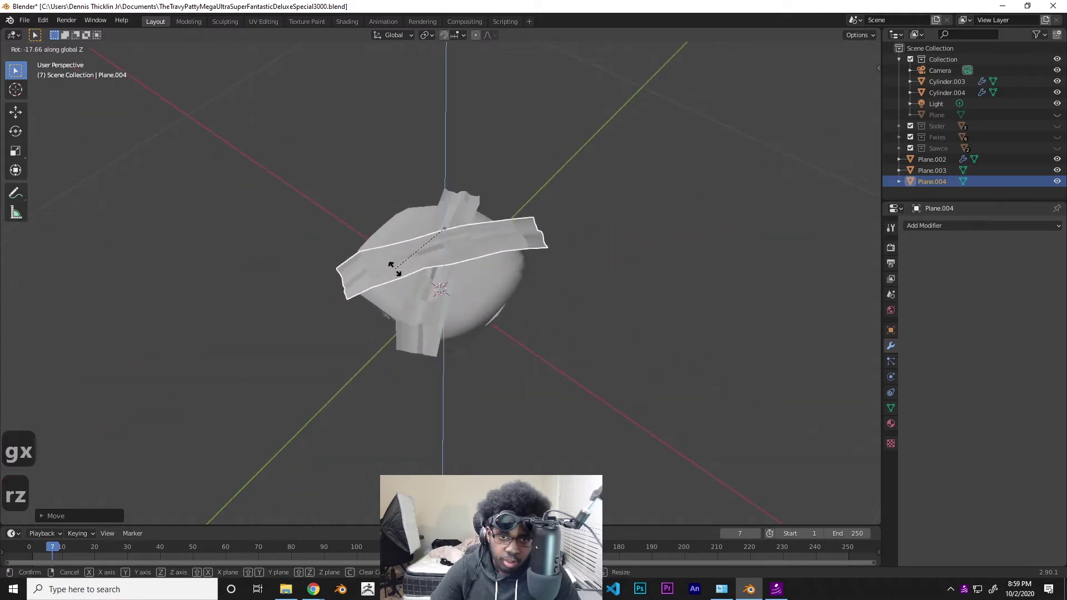
pyautogui.click(371, 298)
pyautogui.moveTo(372, 298); pyautogui.dragTo(461, 233, button='middle')
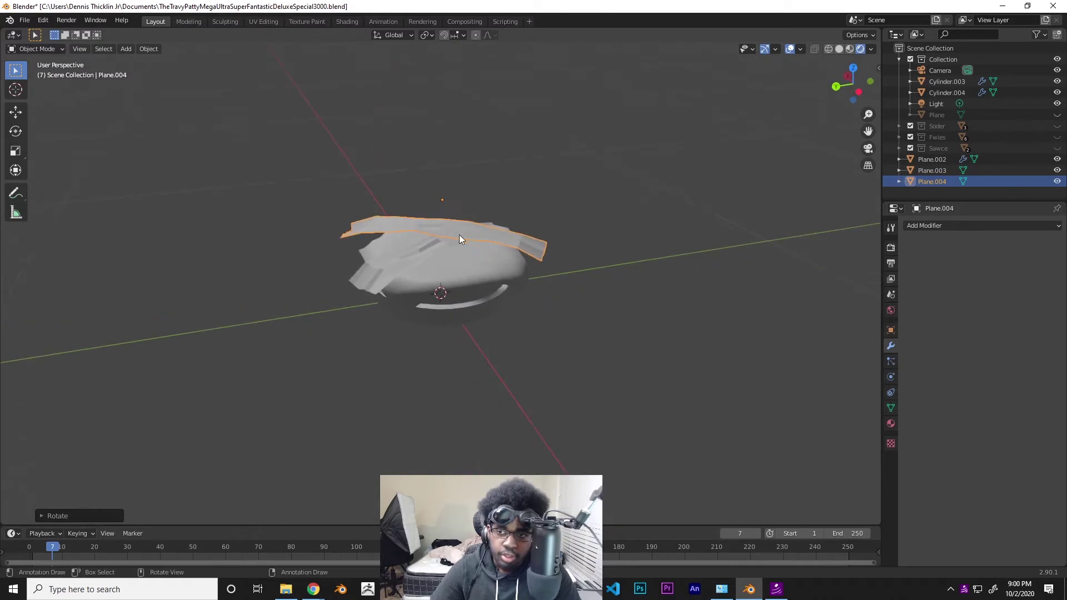
# Add a Solidify modifier to the upper strip Plane.004 with a thickness of 0.02 m
pyautogui.hotkey('ctrl', 'z')
pyautogui.hotkey('ctrl', 'x')
pyautogui.click(520, 243)
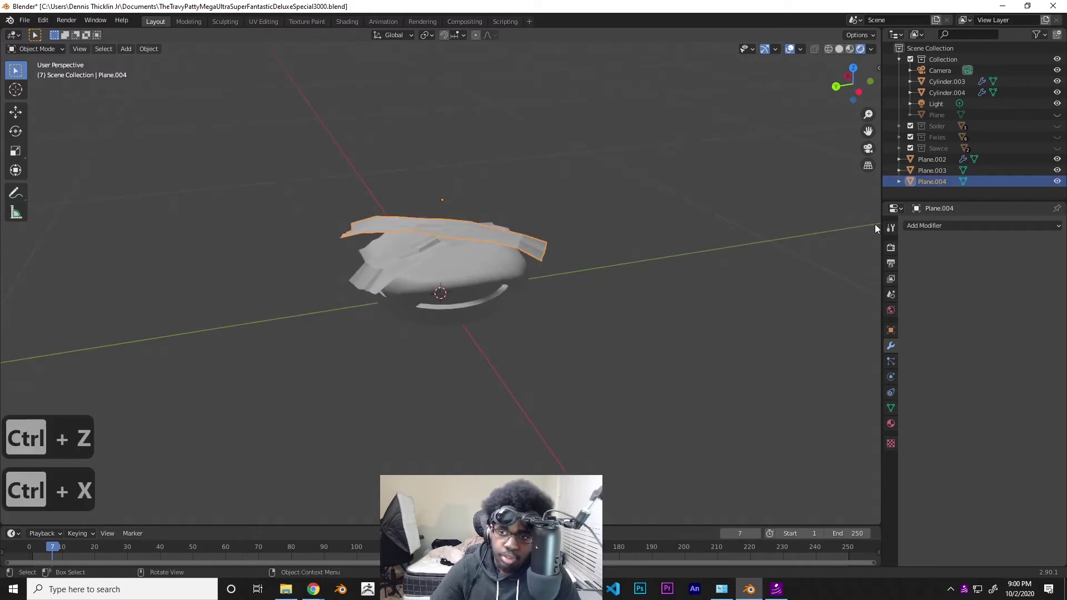
pyautogui.click(922, 223)
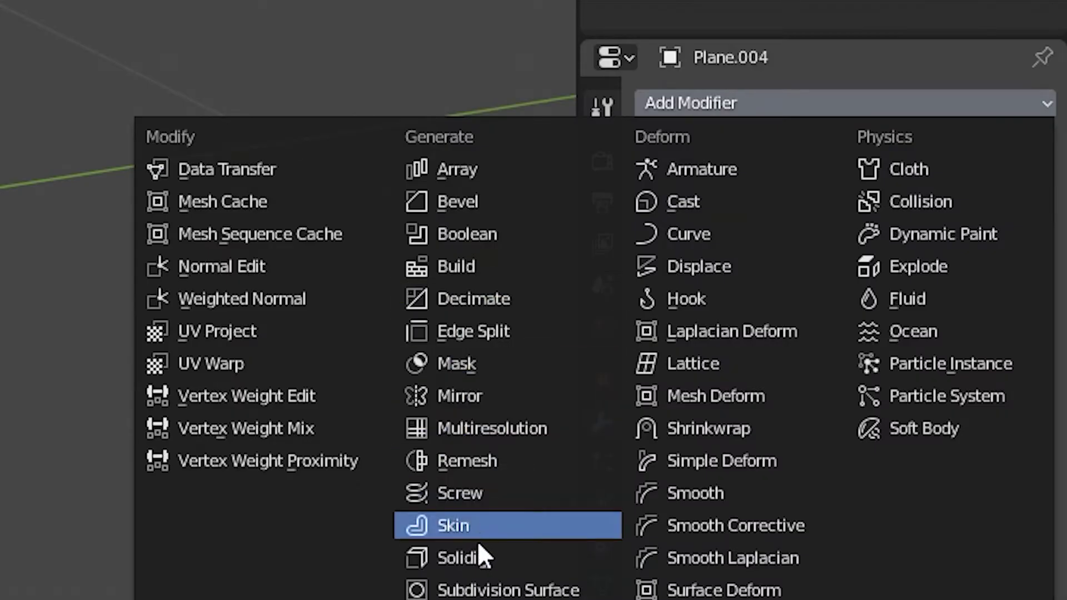
pyautogui.click(478, 558)
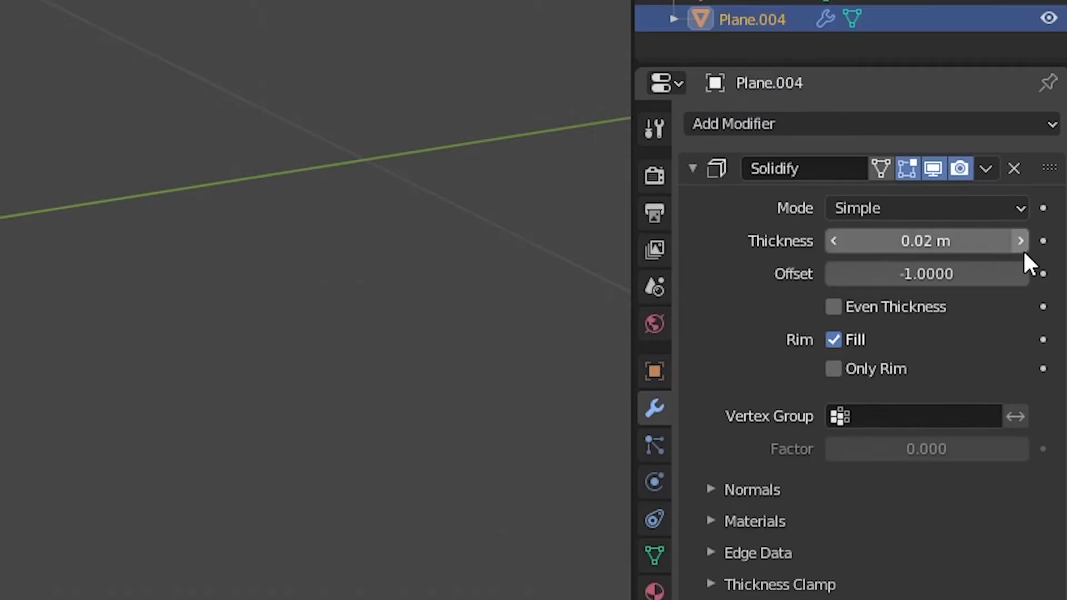
# Add a Solidify modifier to the lower strip Plane.003 with a thickness of 0.02 m
pyautogui.click(411, 282)
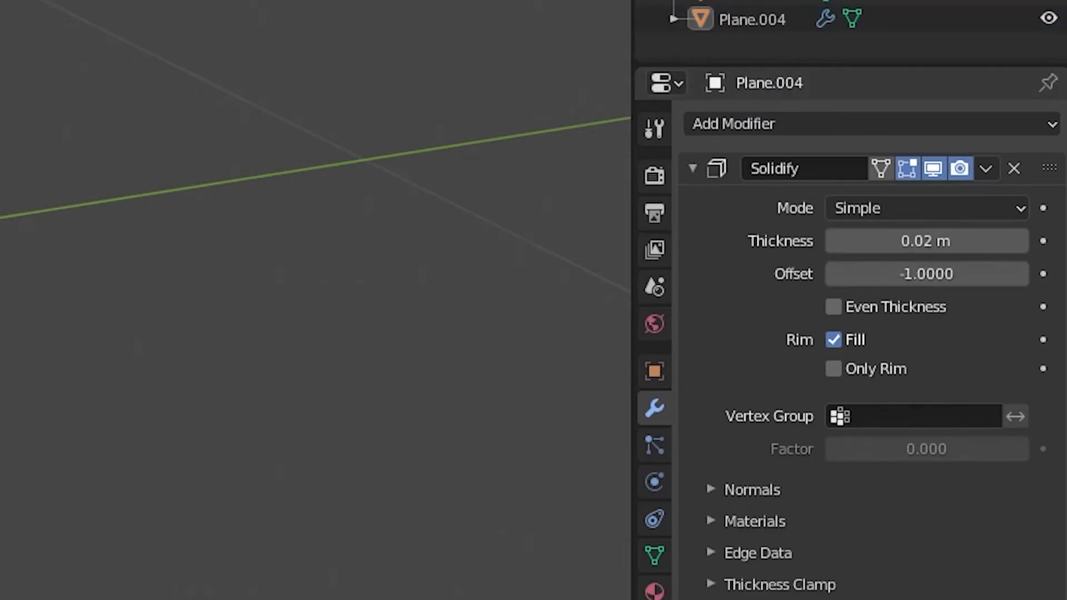
pyautogui.click(439, 245)
pyautogui.click(847, 125)
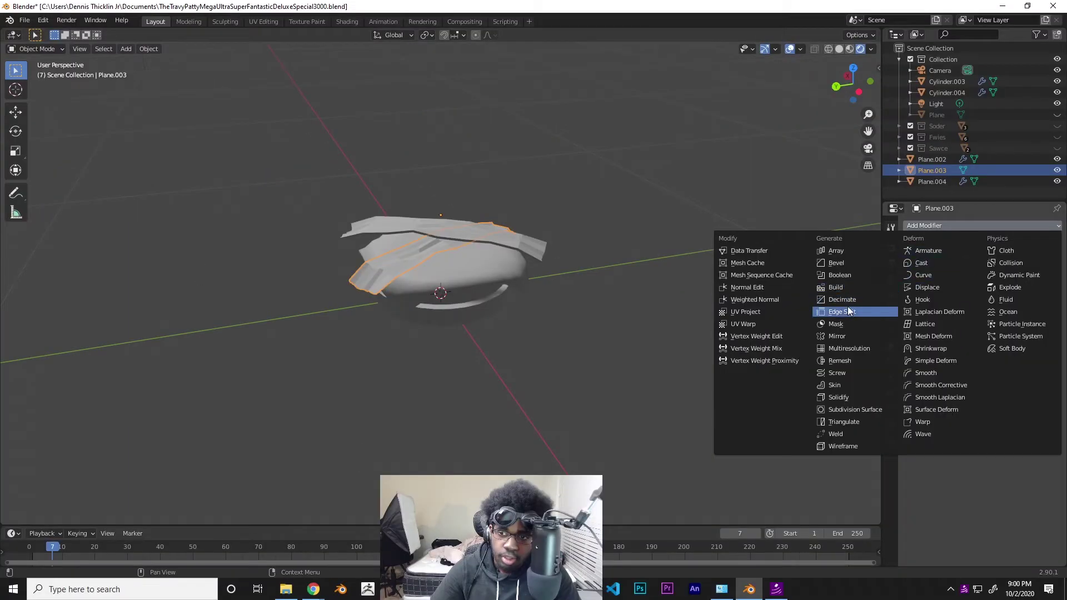
pyautogui.click(838, 397)
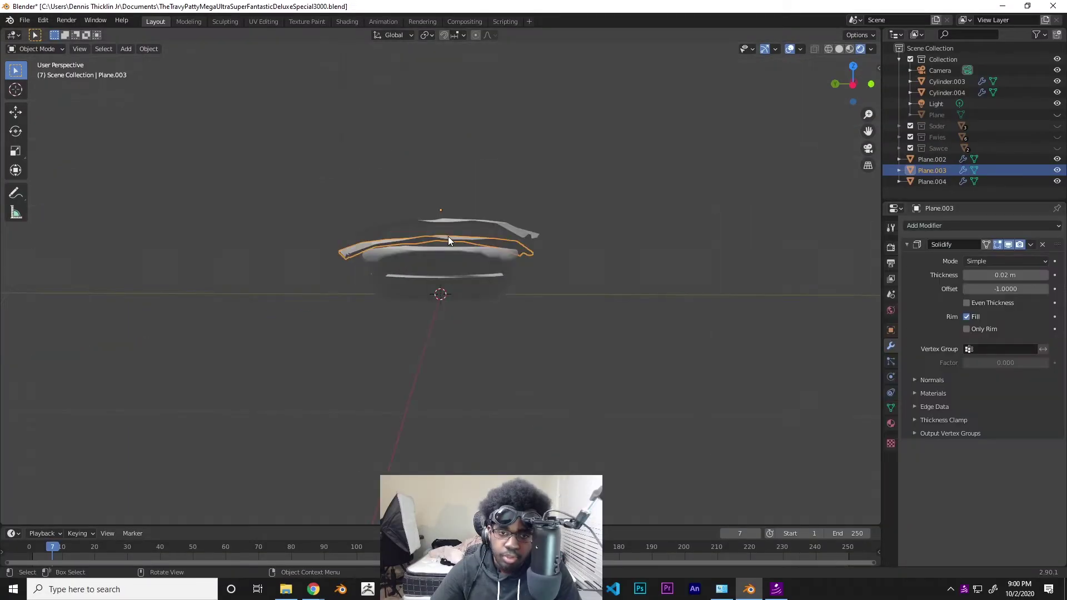
# Lower the strip Plane.003 slightly along Z so it rests on the draped sheet
pyautogui.press('g')
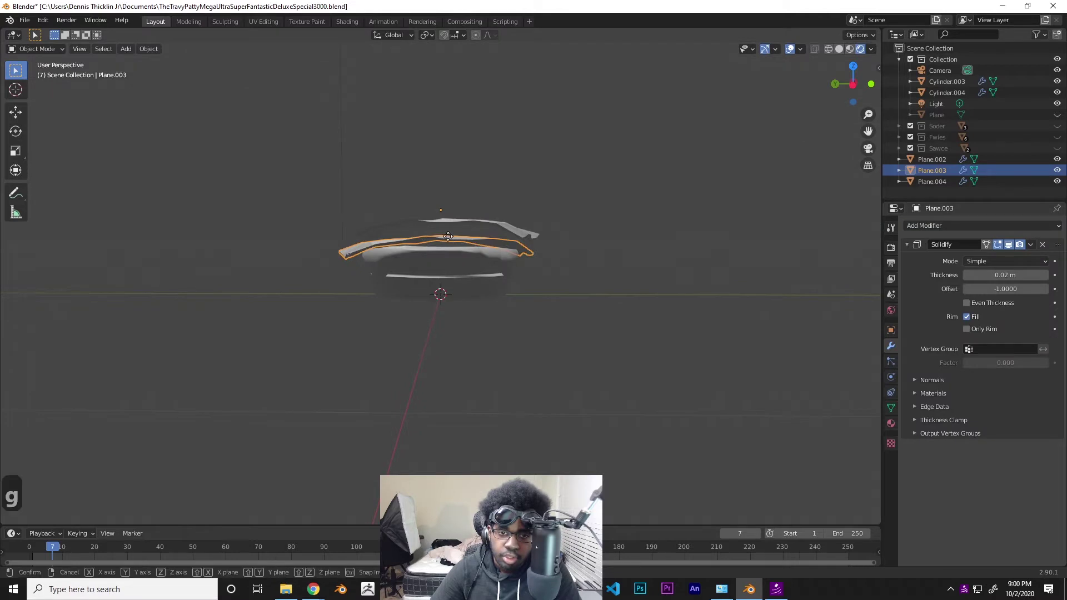
pyautogui.press('z')
pyautogui.click(454, 240)
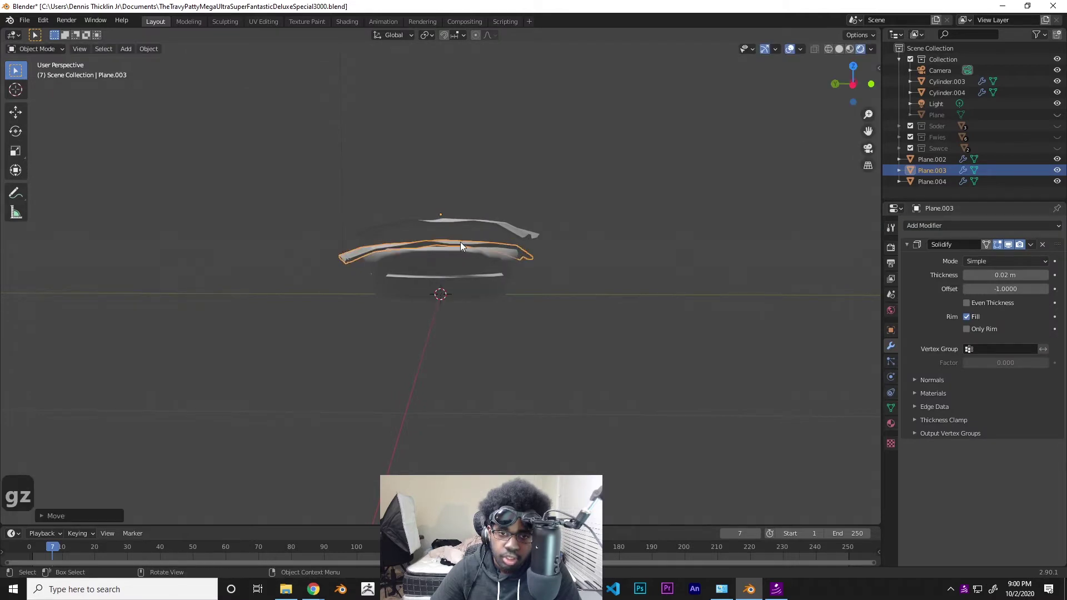
pyautogui.moveTo(460, 242); pyautogui.dragTo(459, 255, button='middle')
pyautogui.click(451, 238)
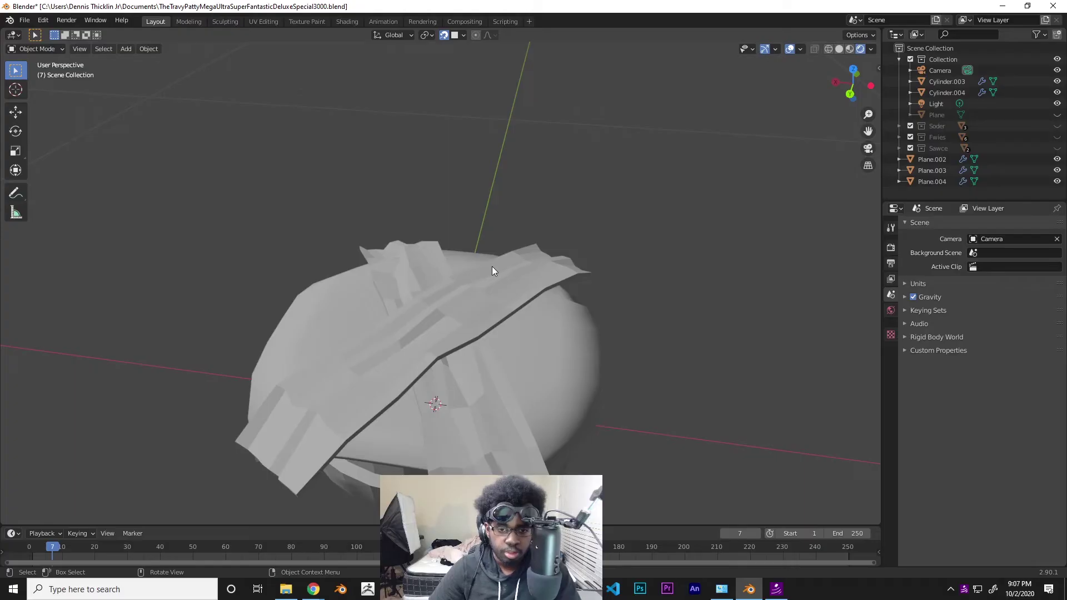
# Add a mesh cylinder, scale it down uniformly, and raise it along Z above the draped strips
pyautogui.scroll(-5, 492, 268)
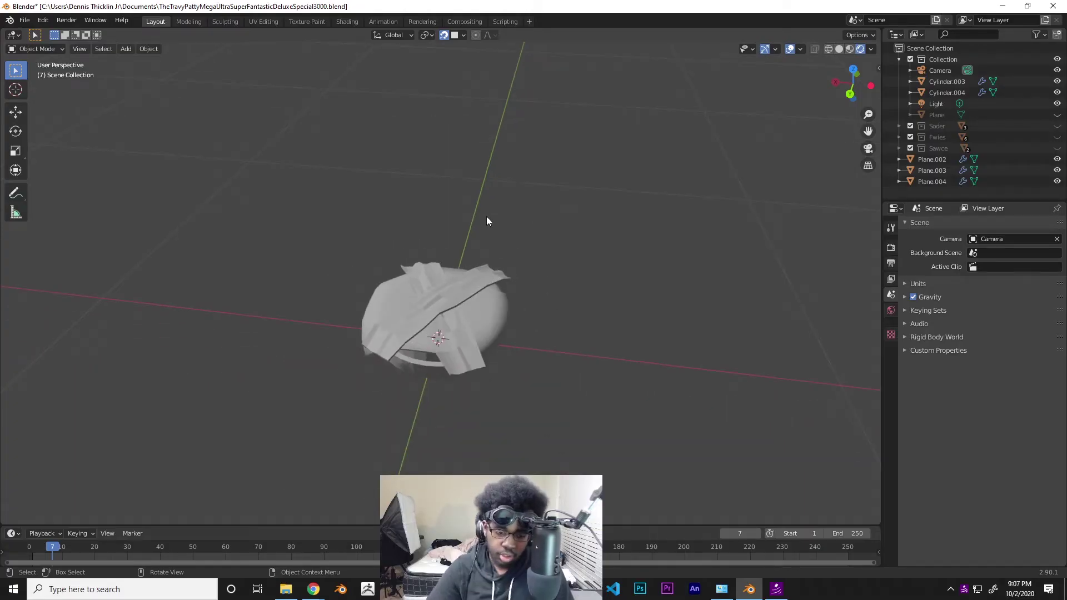
pyautogui.hotkey('shift', 'a')
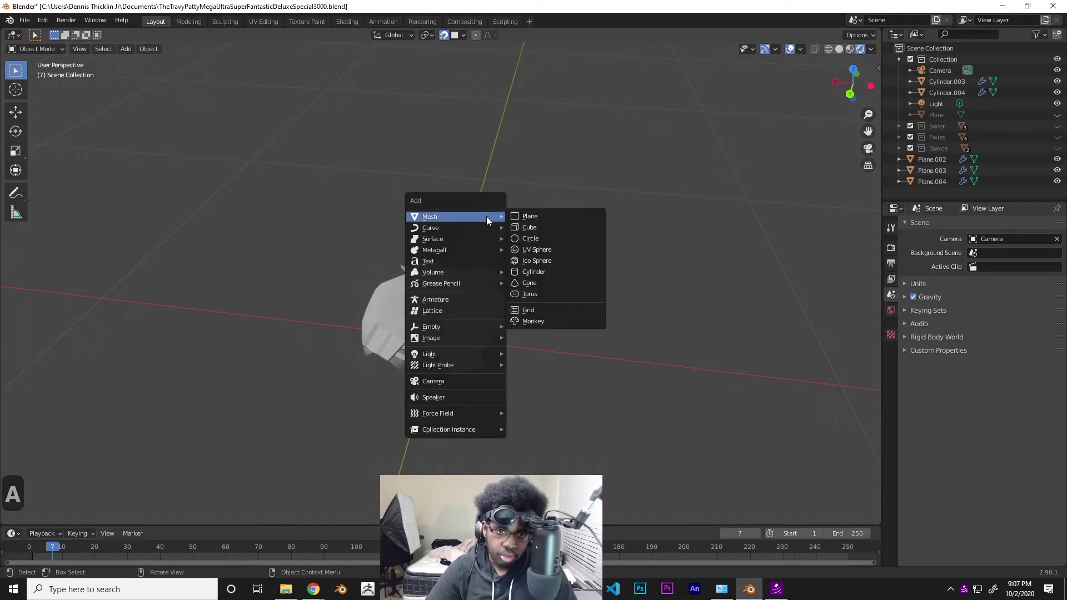
pyautogui.click(547, 248)
pyautogui.press('s')
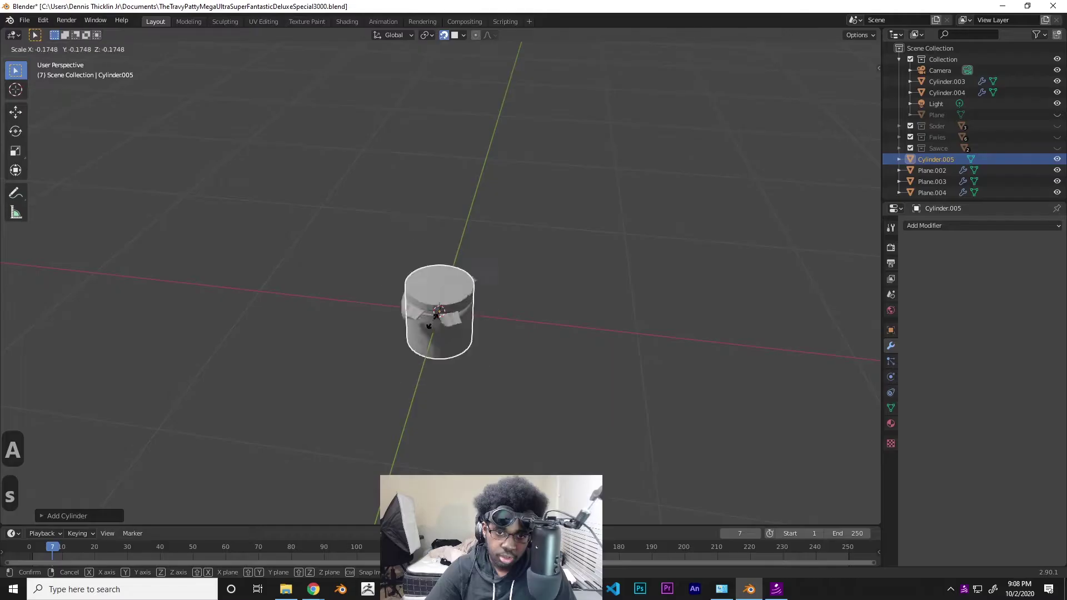
pyautogui.click(429, 281)
pyautogui.press('g')
pyautogui.press('z')
pyautogui.click(427, 275)
# Scale the small cylinder along Z to about 0.05 so it forms a thin disc
pyautogui.scroll(2, 426, 275)
pyautogui.press('s')
pyautogui.press('z')
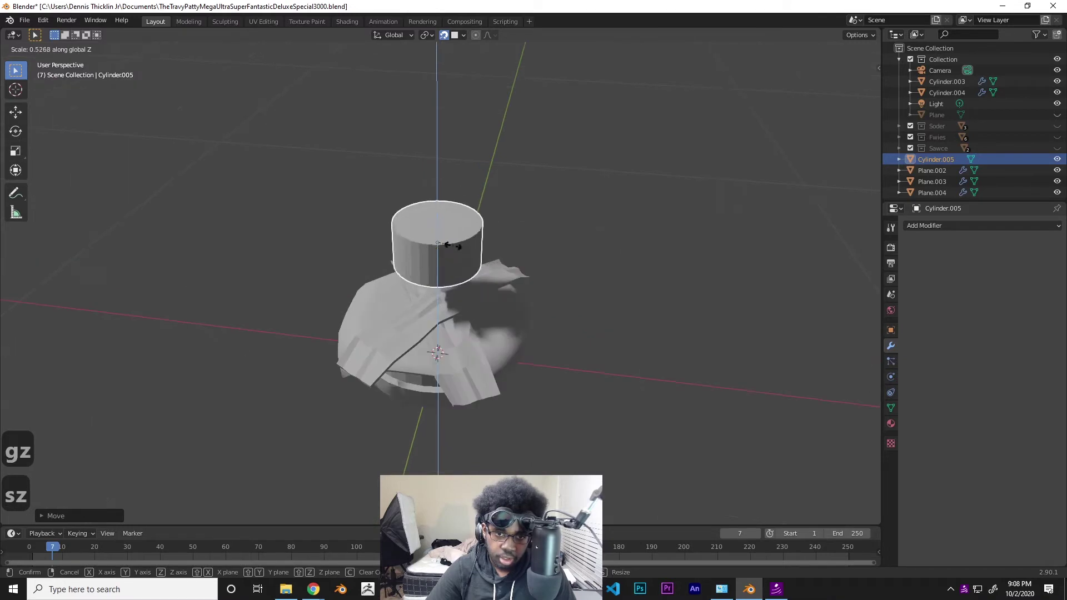
pyautogui.click(435, 241)
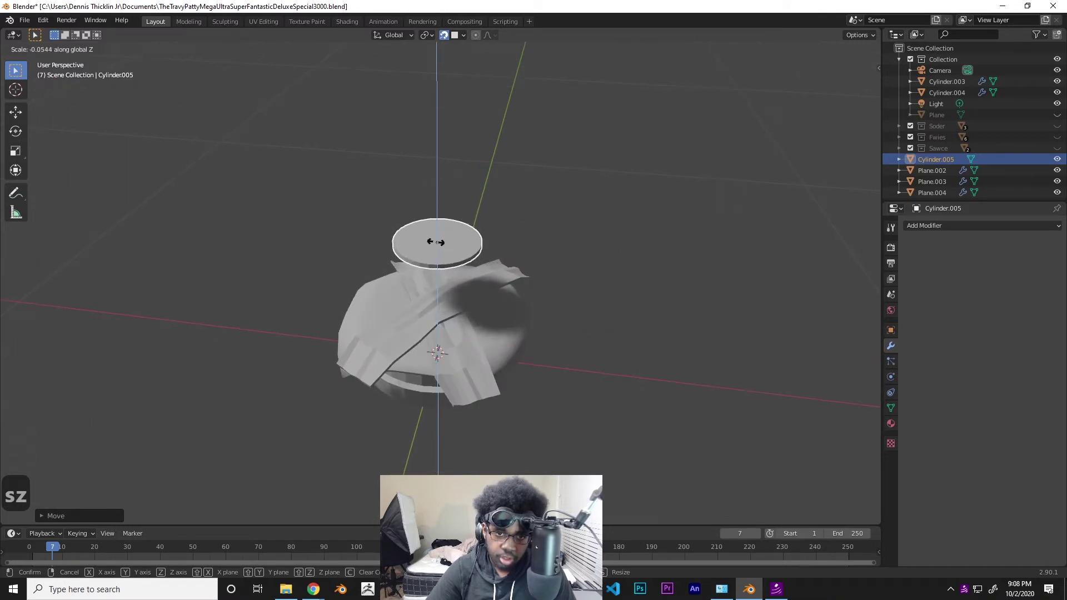
# Lower the thin disc along Z toward the draped strips and fine-tune its overall size
pyautogui.scroll(2, 436, 239)
pyautogui.press('g')
pyautogui.press('z')
pyautogui.click(467, 297)
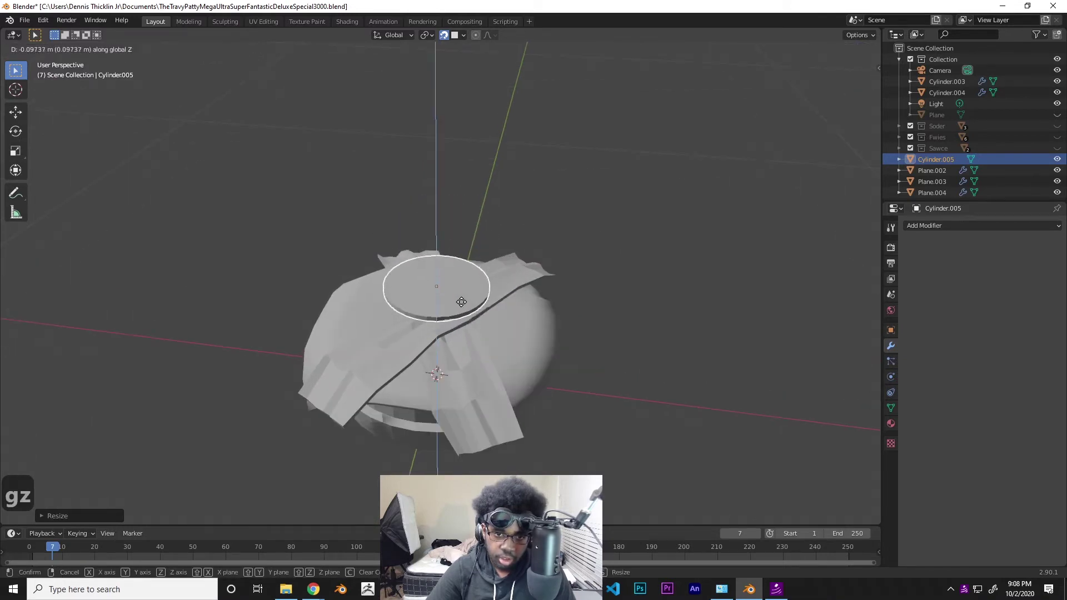
pyautogui.moveTo(466, 298); pyautogui.dragTo(464, 350, button='middle')
pyautogui.scroll(2, 464, 350)
pyautogui.press('s')
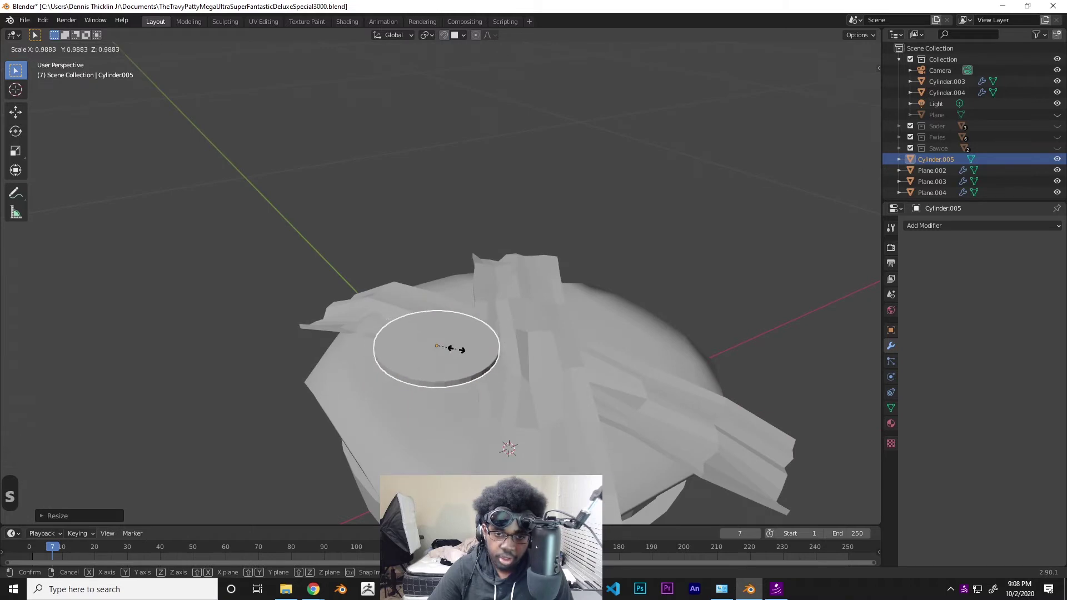
pyautogui.click(455, 349)
# Duplicate the disc and offset the copy along X and Y so it sits beside the first on the other side of the strip
pyautogui.hotkey('shift', 'd')
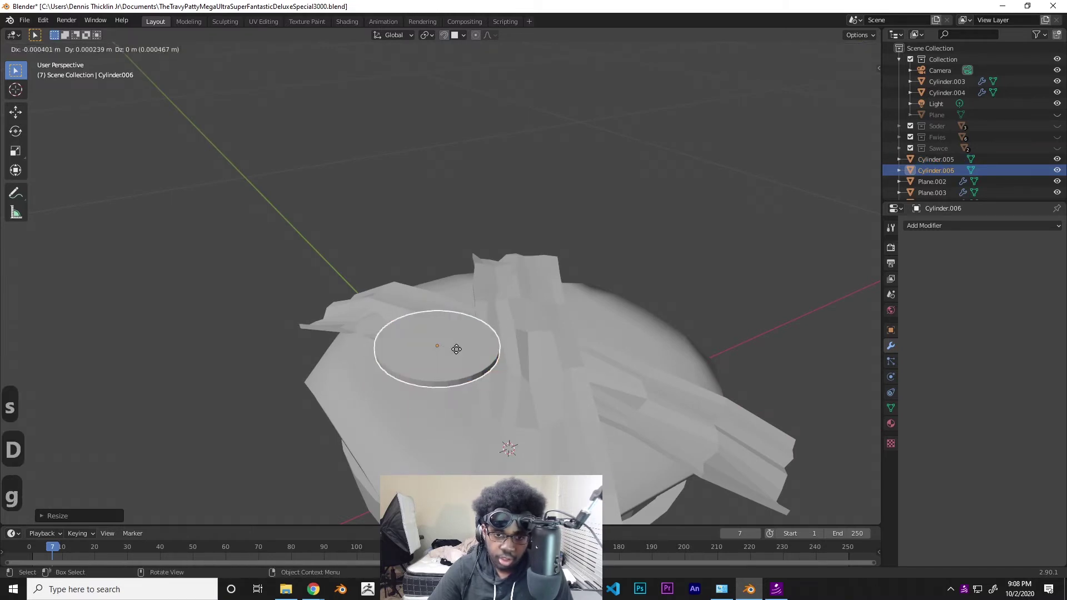
pyautogui.press('x')
pyautogui.click(583, 346)
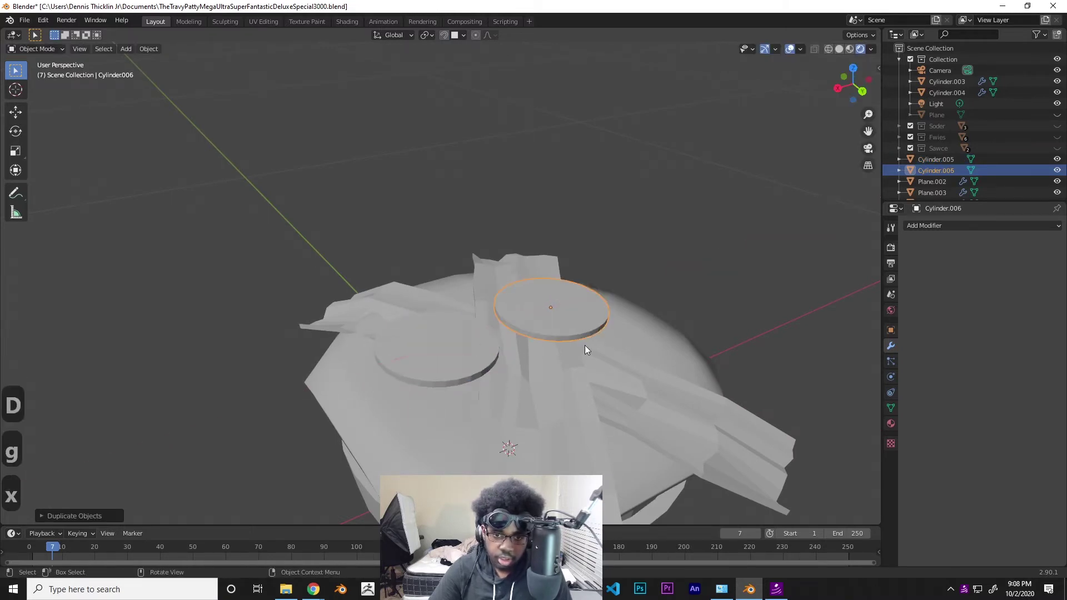
pyautogui.press('g')
pyautogui.press('y')
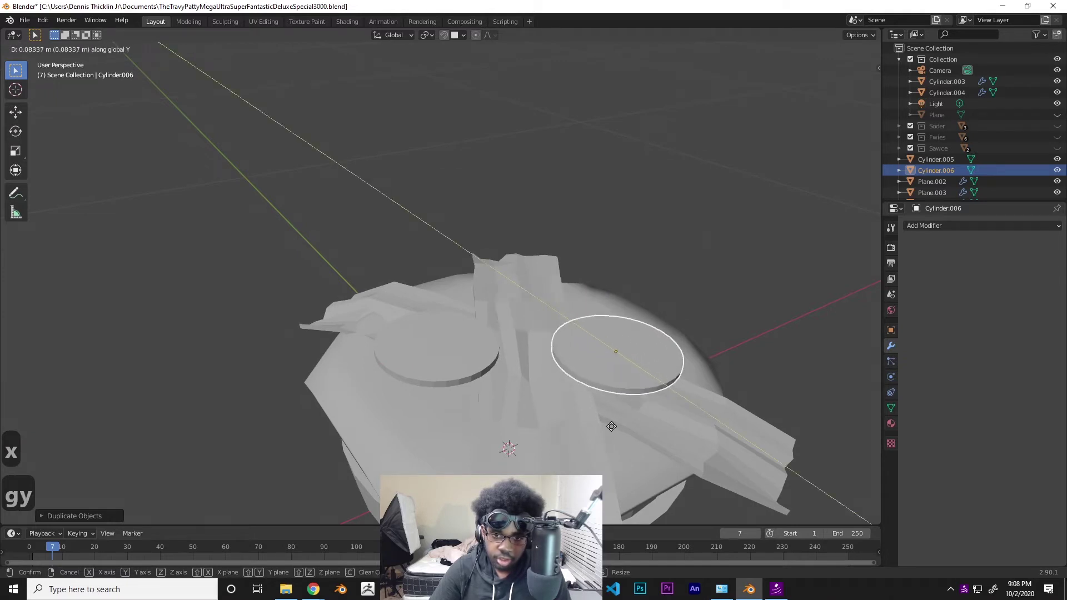
pyautogui.click(609, 431)
pyautogui.click(748, 356)
# Lower the first disc, Cylinder.005, slightly along Z toward the draped sheet
pyautogui.moveTo(748, 356); pyautogui.dragTo(455, 193, button='middle')
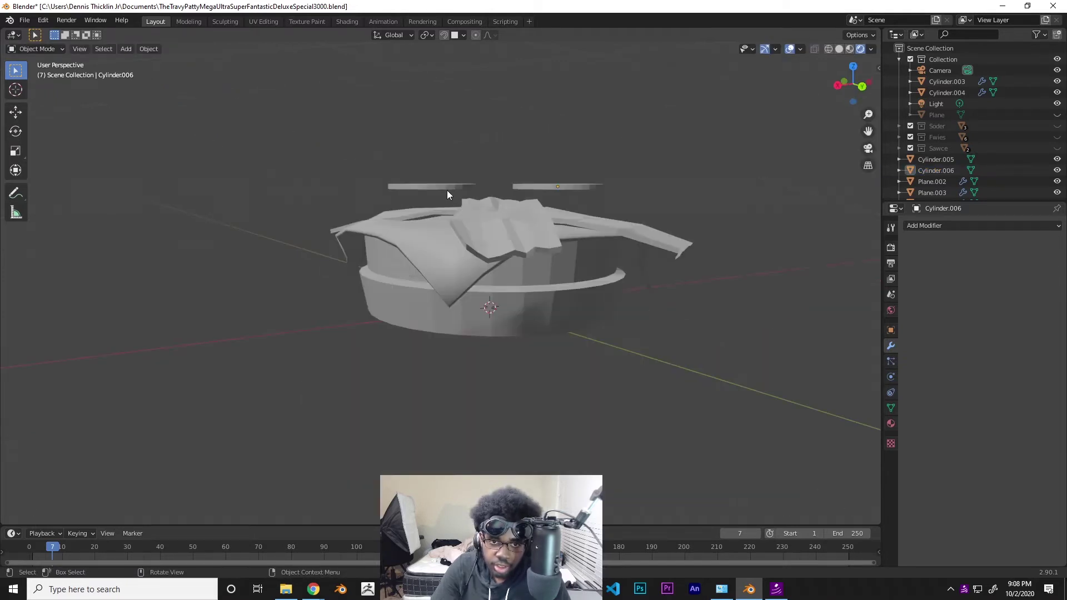
pyautogui.click(446, 189)
pyautogui.press('g')
pyautogui.press('z')
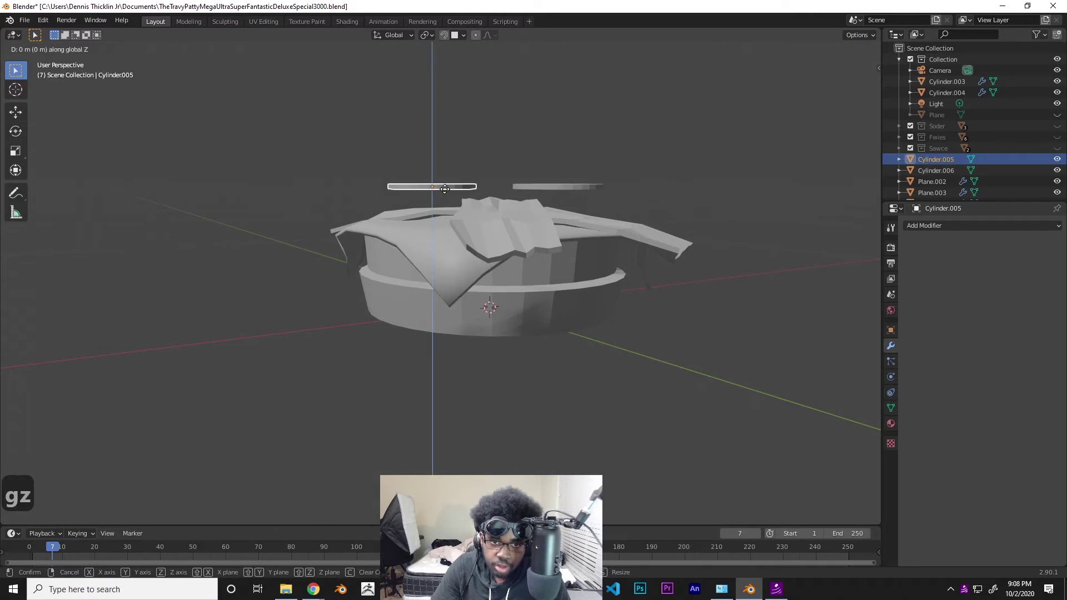
pyautogui.click(437, 195)
# Tilt the first disc around Y to follow the sheet's slope and lower it along Z by about 0.013 m
pyautogui.press('r')
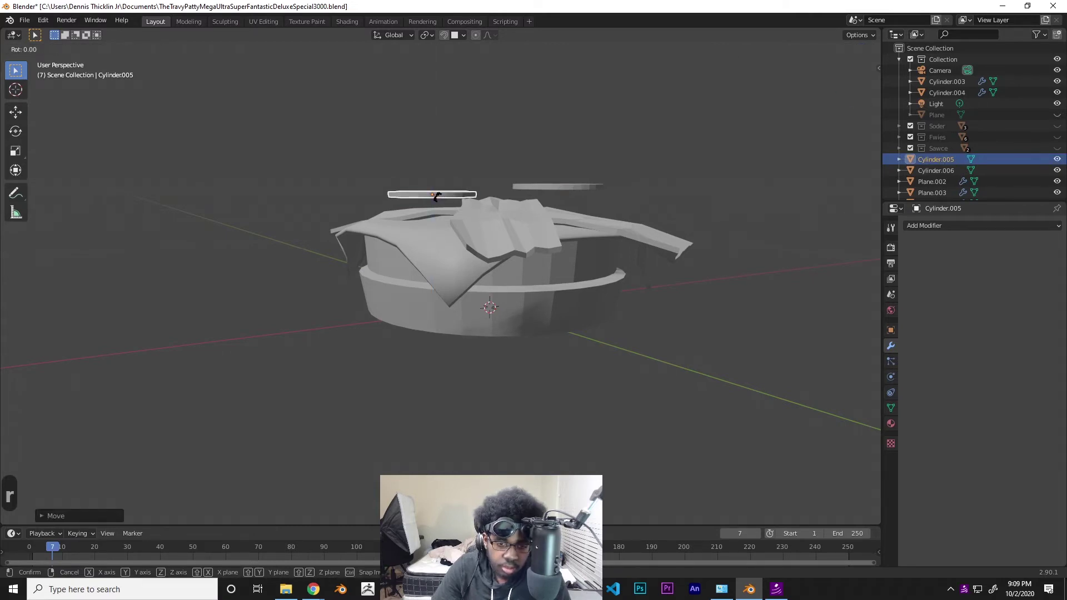
pyautogui.press('y')
pyautogui.click(439, 214)
pyautogui.moveTo(439, 214); pyautogui.dragTo(437, 226, button='middle')
pyautogui.press('g')
pyautogui.press('z')
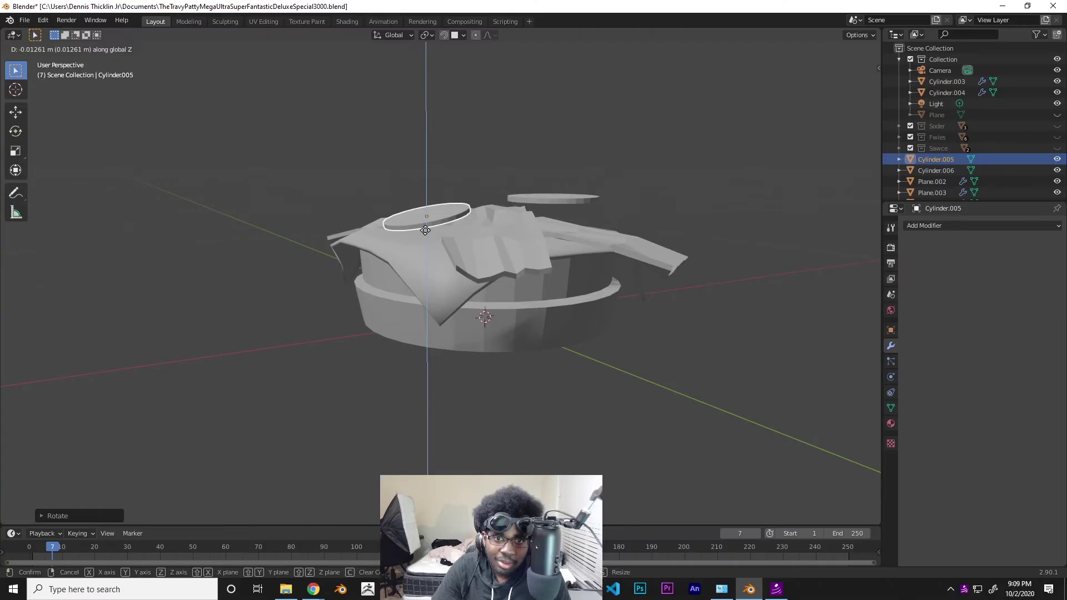
pyautogui.click(425, 230)
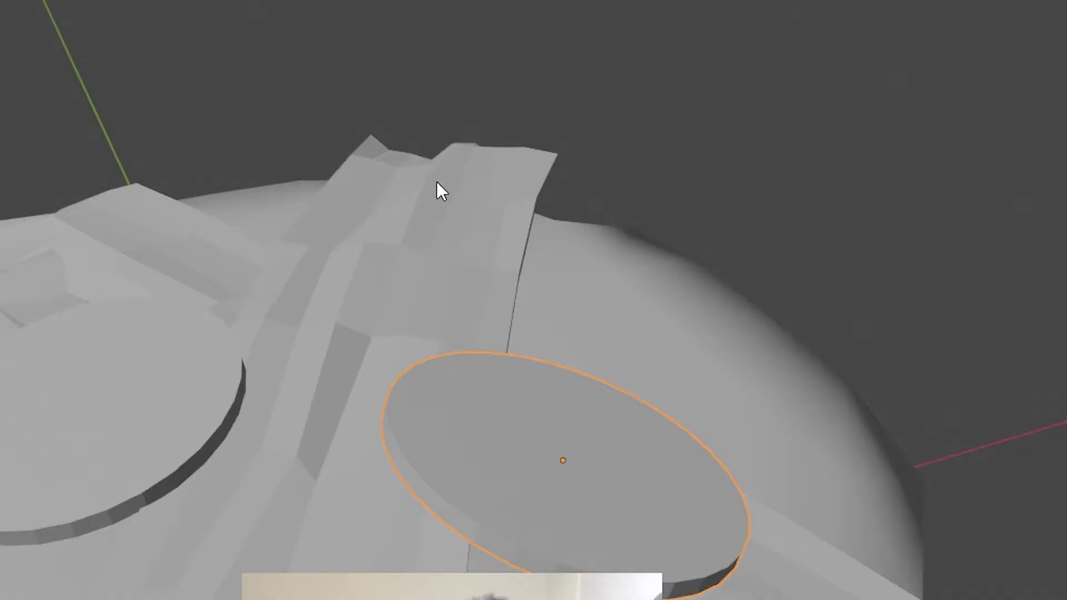
# Add a mesh cube, scale it down, and raise it along Z above the burger
pyautogui.moveTo(436, 182); pyautogui.dragTo(401, 265, button='middle')
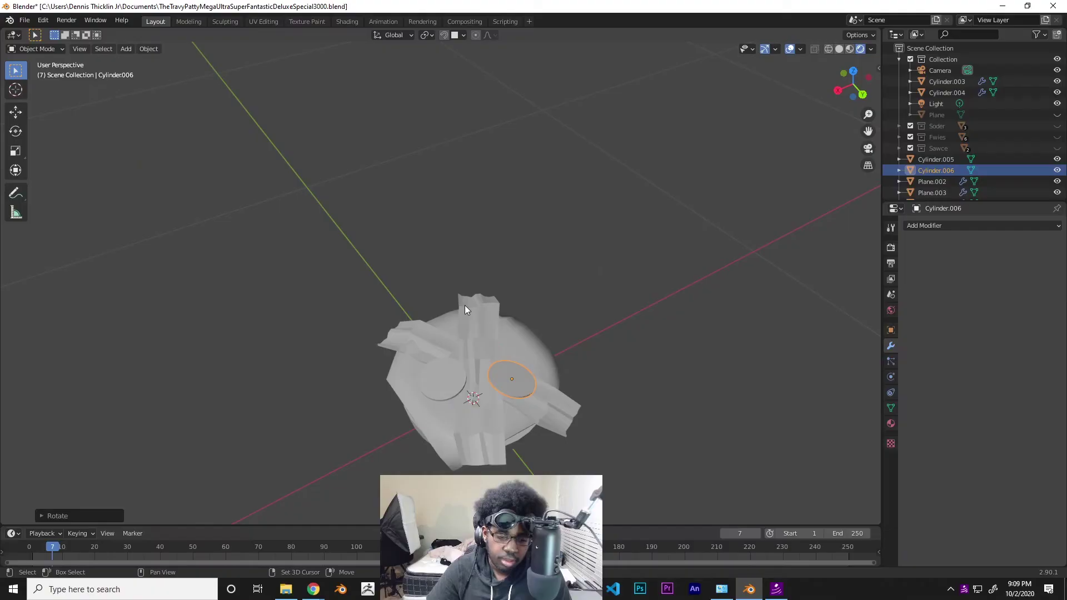
pyautogui.hotkey('shift', 'a')
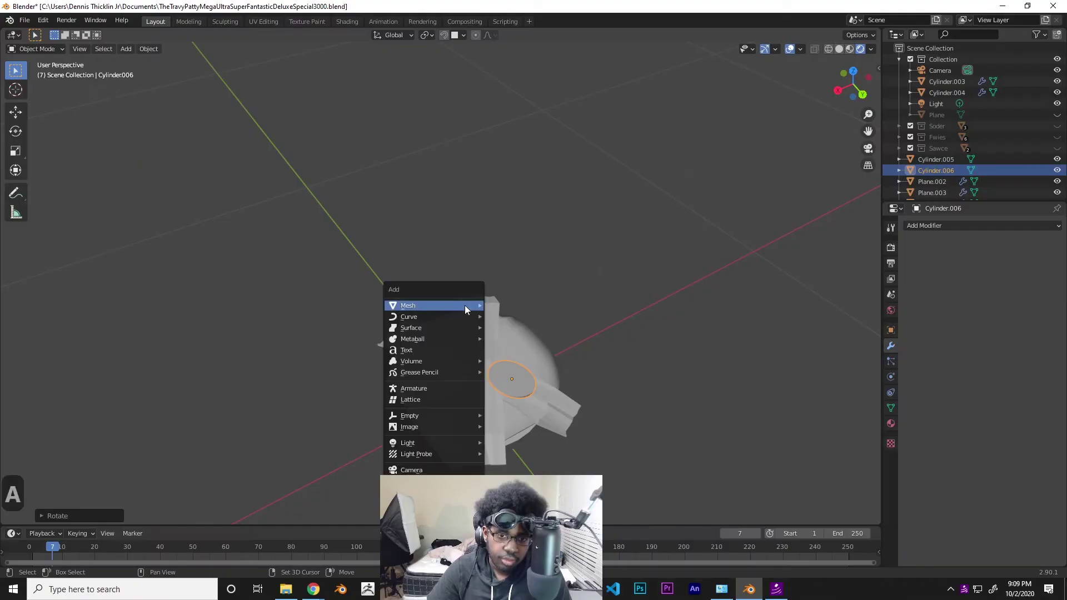
pyautogui.moveTo(467, 299)
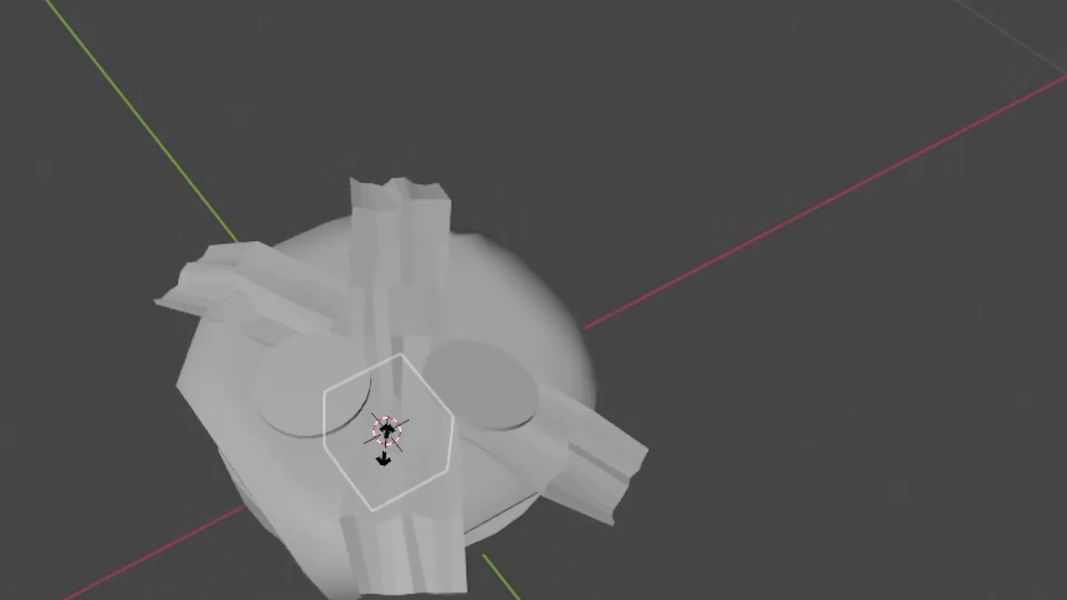
pyautogui.click(472, 386)
pyautogui.press('g')
pyautogui.press('z')
pyautogui.click(470, 352)
# Narrow the cube along X and flatten it along Z to form a small oblong block
pyautogui.press('s')
pyautogui.press('x')
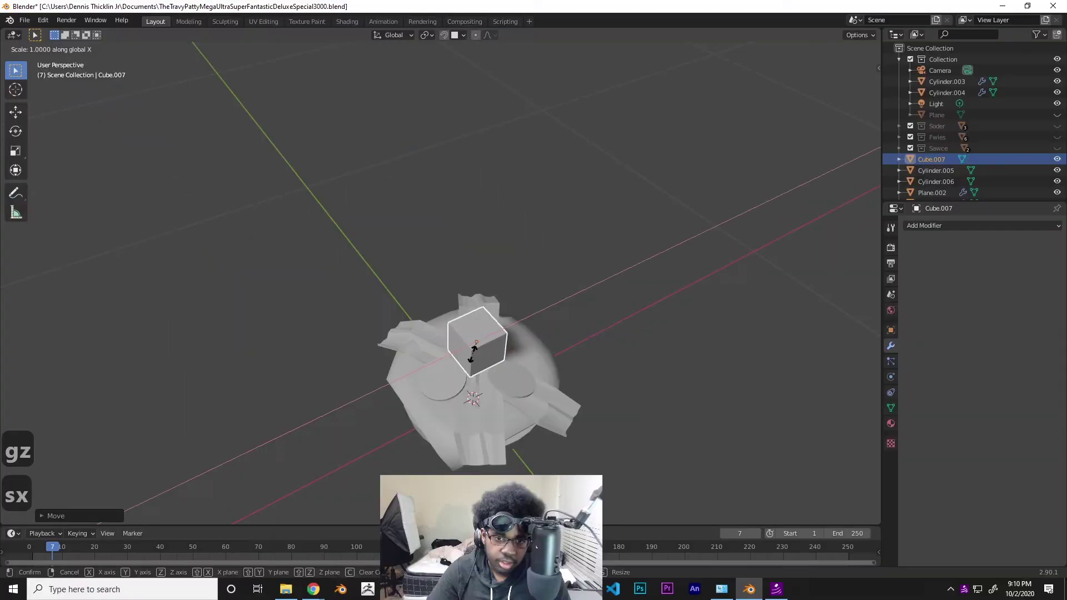
pyautogui.click(478, 337)
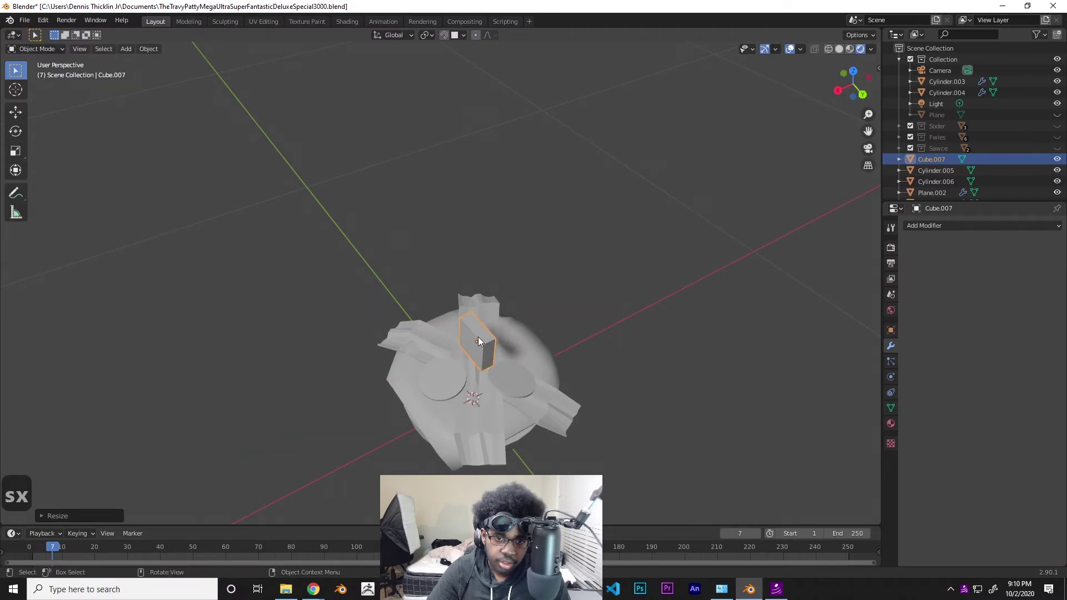
pyautogui.press('s')
pyautogui.press('z')
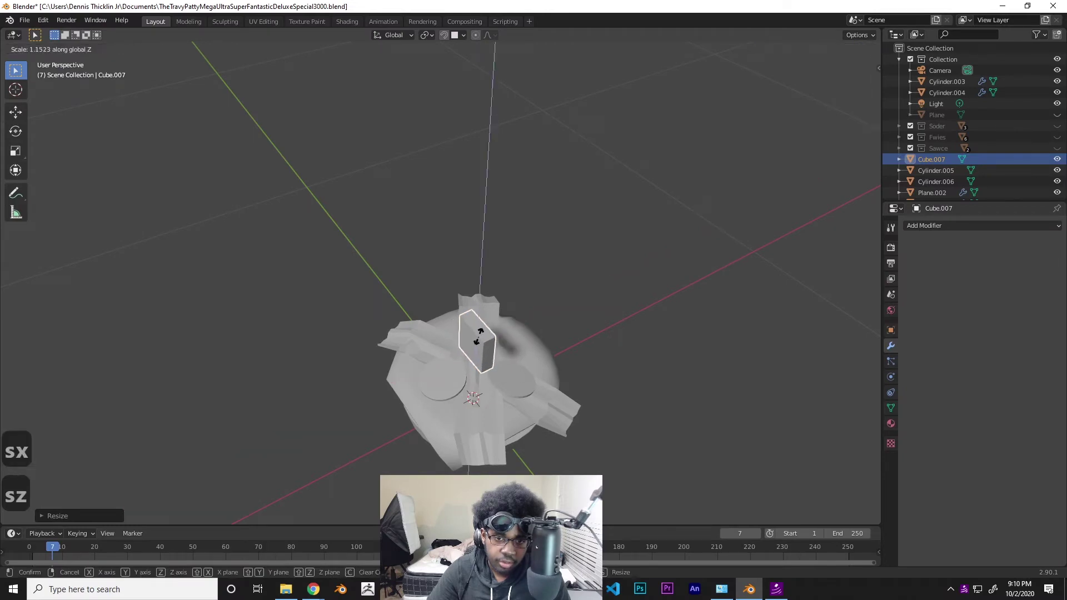
# Raise the oblong block slightly along Z so it sits on top of the strips
pyautogui.press('g')
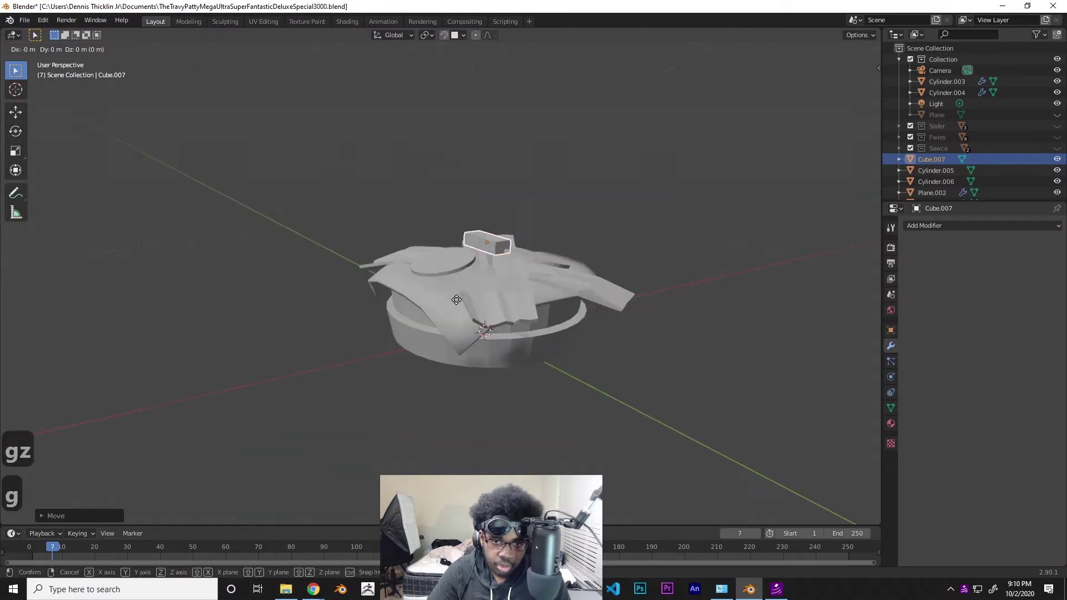
pyautogui.press('z')
pyautogui.click(458, 295)
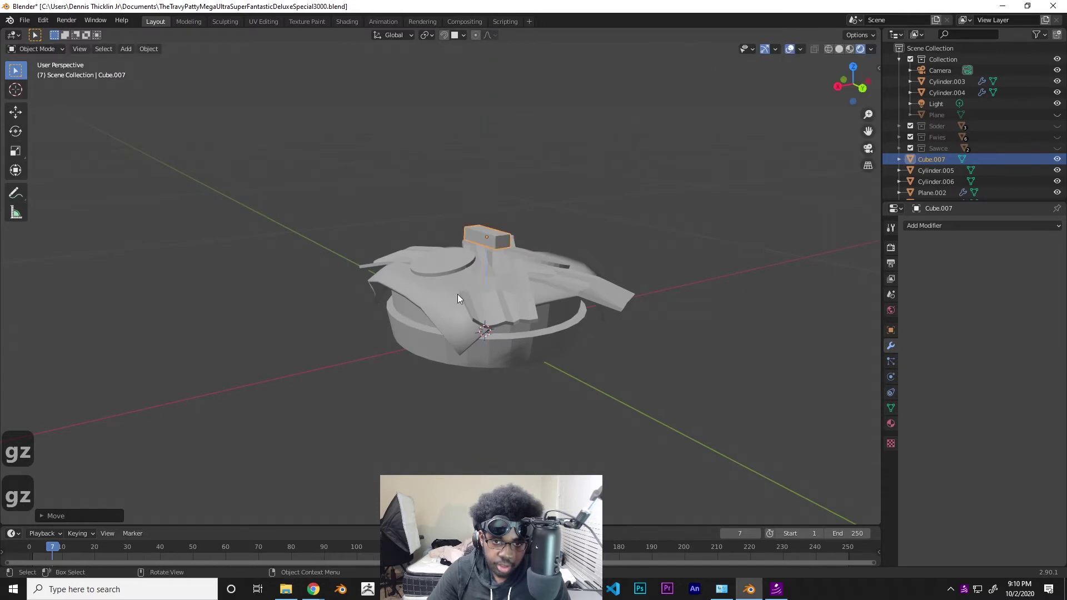
# Duplicate the block along X over the first disc and lower the copy slightly along Z
pyautogui.moveTo(459, 295); pyautogui.dragTo(493, 318, button='middle')
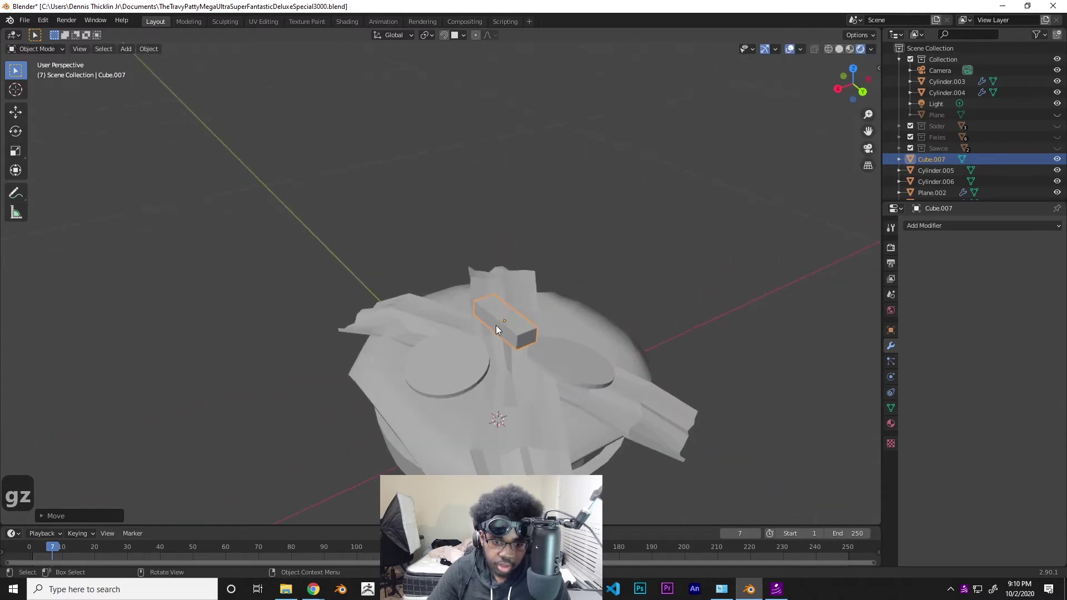
pyautogui.hotkey('shift', 'd')
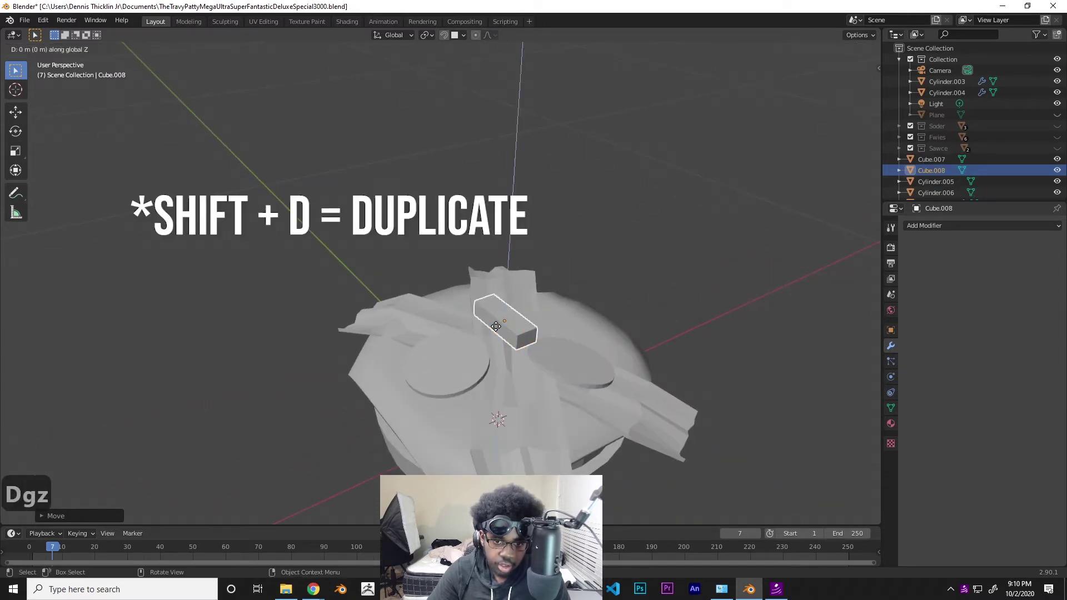
pyautogui.press('x')
pyautogui.press('g')
pyautogui.press('z')
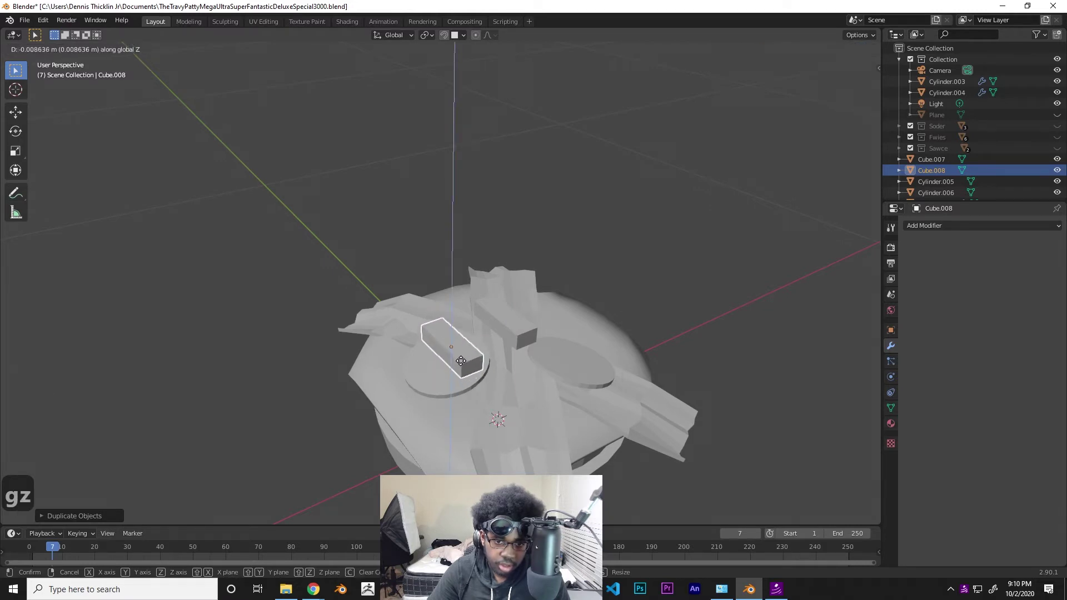
pyautogui.click(461, 361)
# Duplicate the second block and move the copy along Y to the front part of the burger
pyautogui.hotkey('shift', 'd')
pyautogui.press('g')
pyautogui.press('y')
pyautogui.click(526, 402)
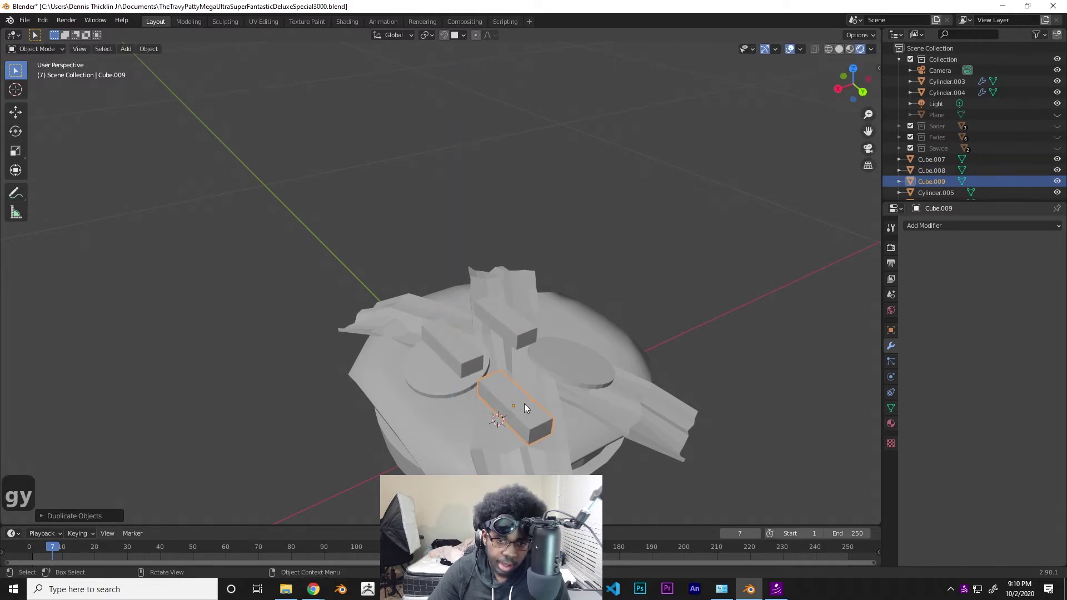
pyautogui.scroll(-2, 518, 425)
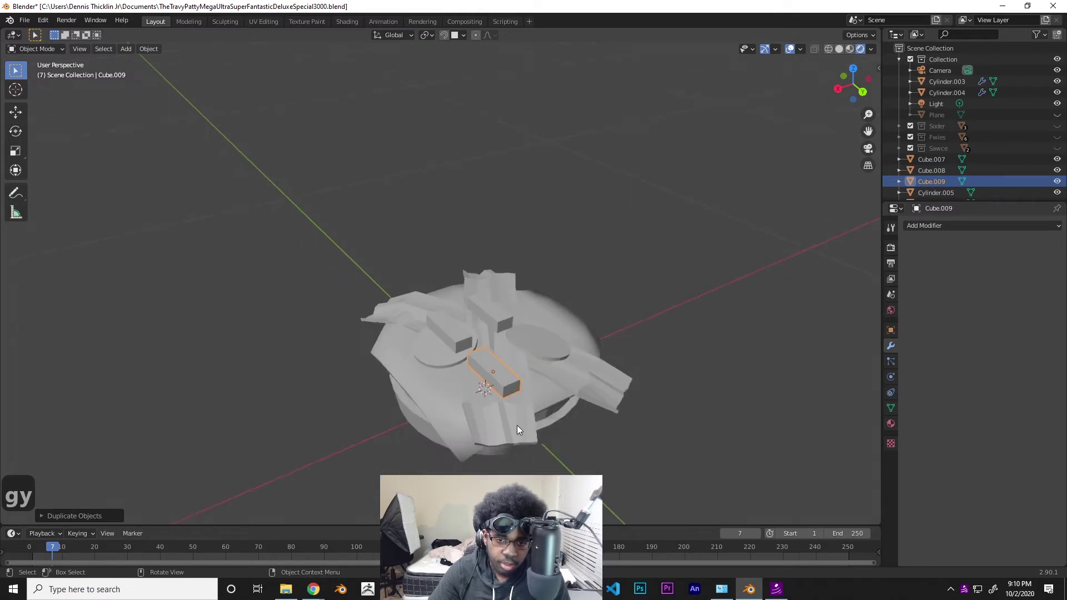
pyautogui.scroll(2, 517, 425)
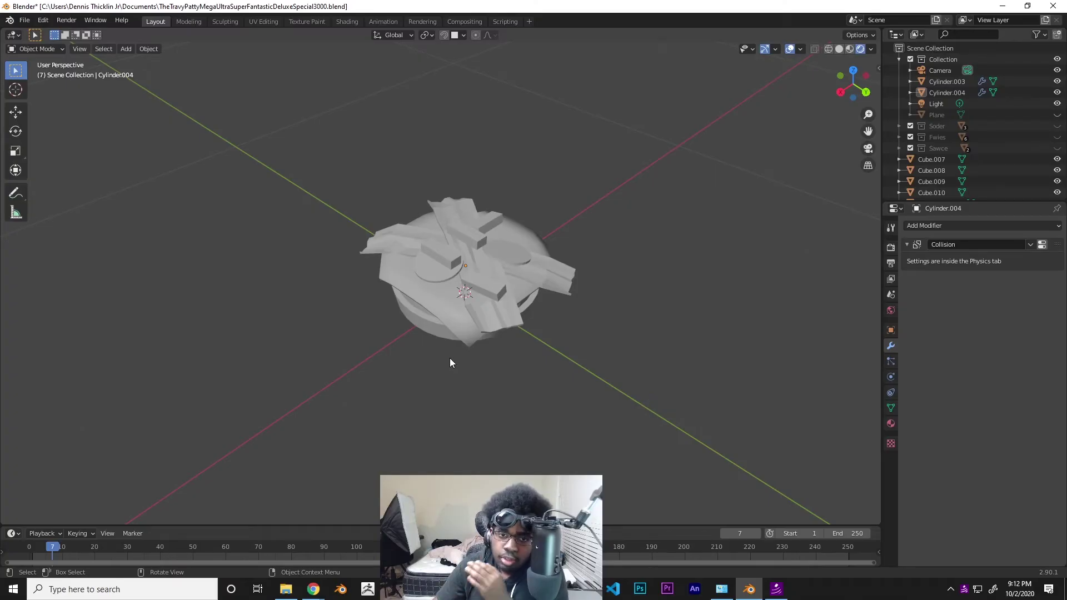
# Duplicate the patty Cylinder.004 and raise the copy along Z above all the toppings
pyautogui.moveTo(450, 361); pyautogui.dragTo(505, 376, button='middle')
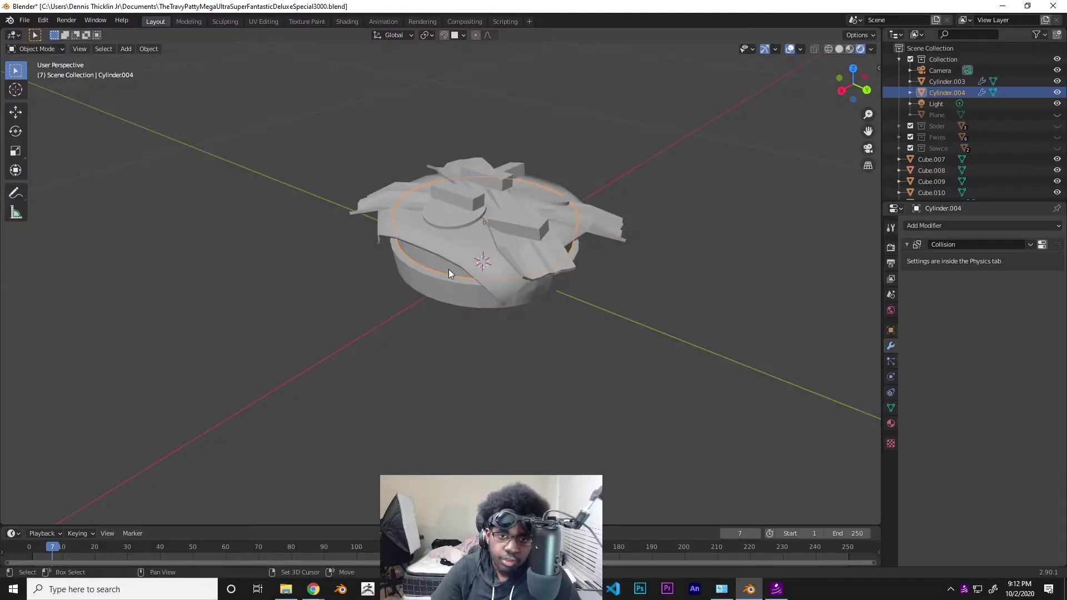
pyautogui.click(448, 269)
pyautogui.hotkey('shift', 'd')
pyautogui.press('g')
pyautogui.press('z')
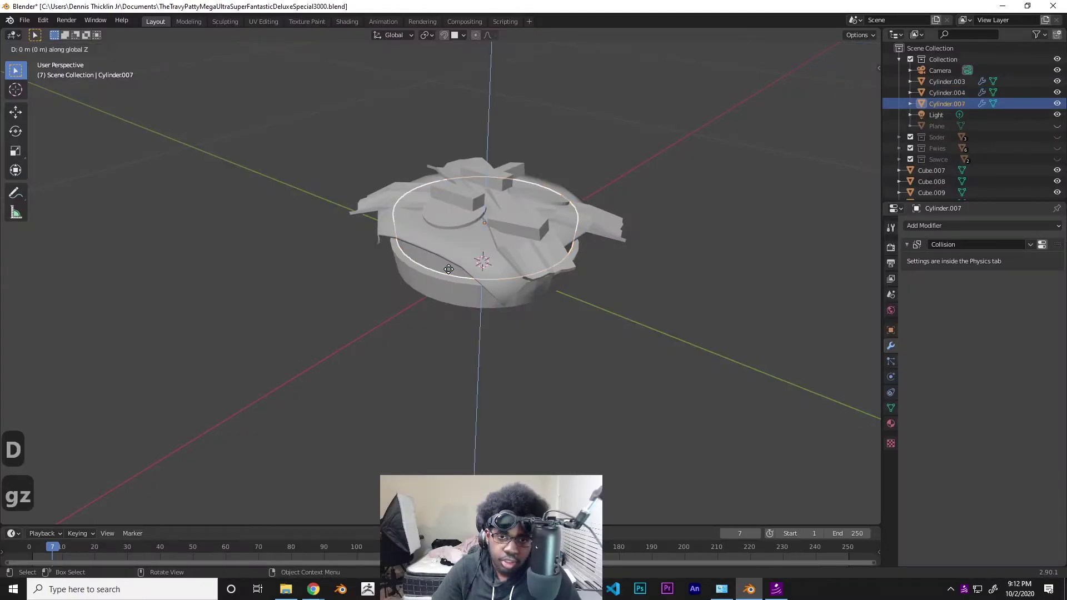
pyautogui.click(459, 186)
# Scale the raised patty copy up uniformly by about 1.2 so it covers the toppings
pyautogui.moveTo(458, 185); pyautogui.dragTo(469, 255, button='middle')
pyautogui.scroll(-2, 458, 134)
pyautogui.press('s')
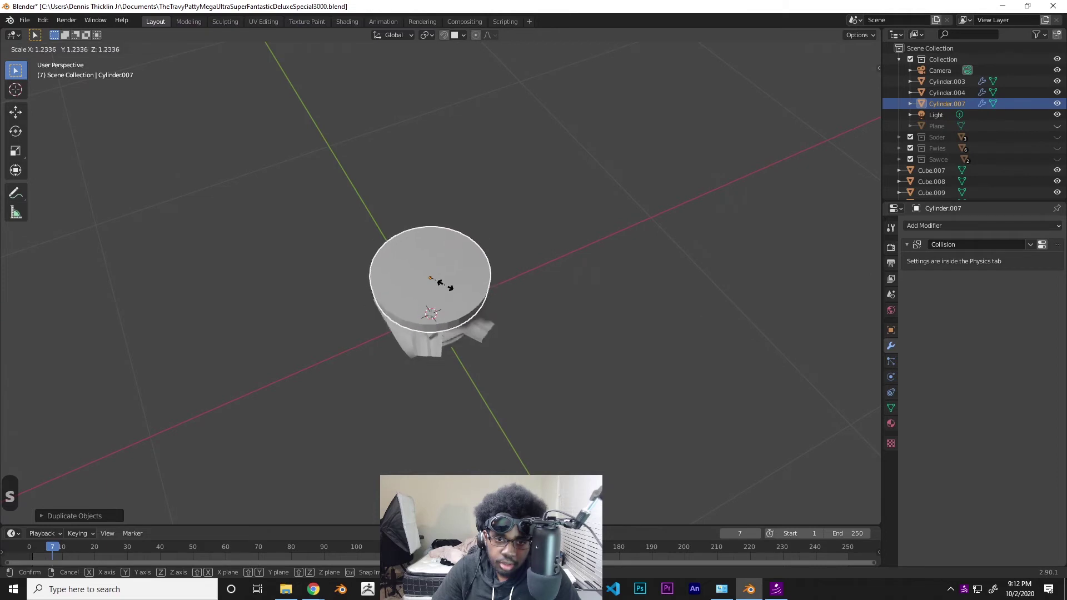
pyautogui.click(445, 285)
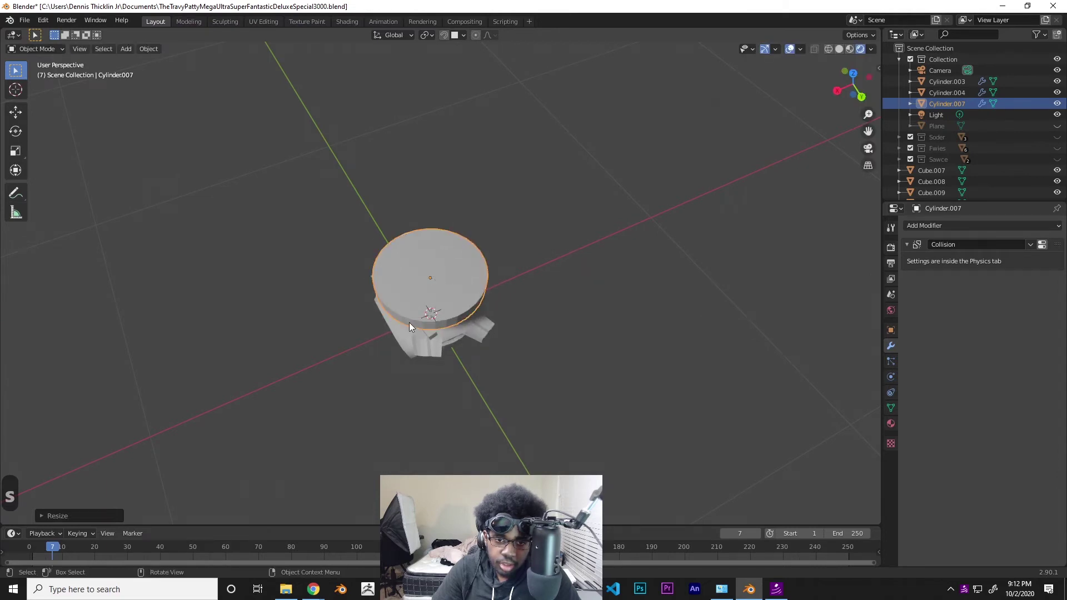
# Select the lower rim edge loop of the enlarged top cylinder and scale it slightly
pyautogui.moveTo(409, 325); pyautogui.dragTo(462, 171, button='middle')
pyautogui.press('Tab')
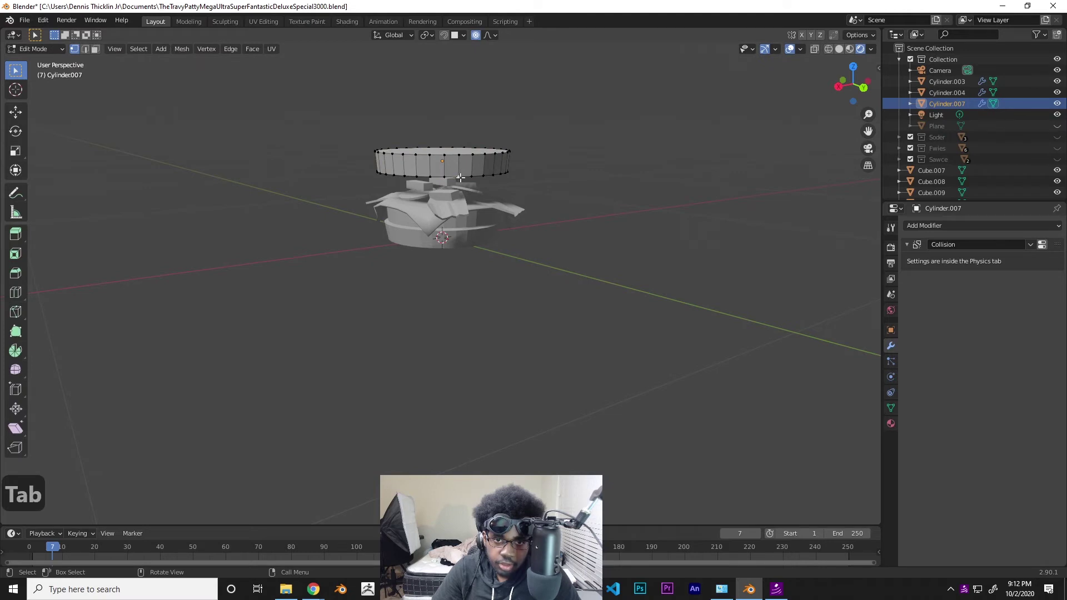
pyautogui.keyDown('alt'); pyautogui.click(459, 177); pyautogui.keyUp('alt')
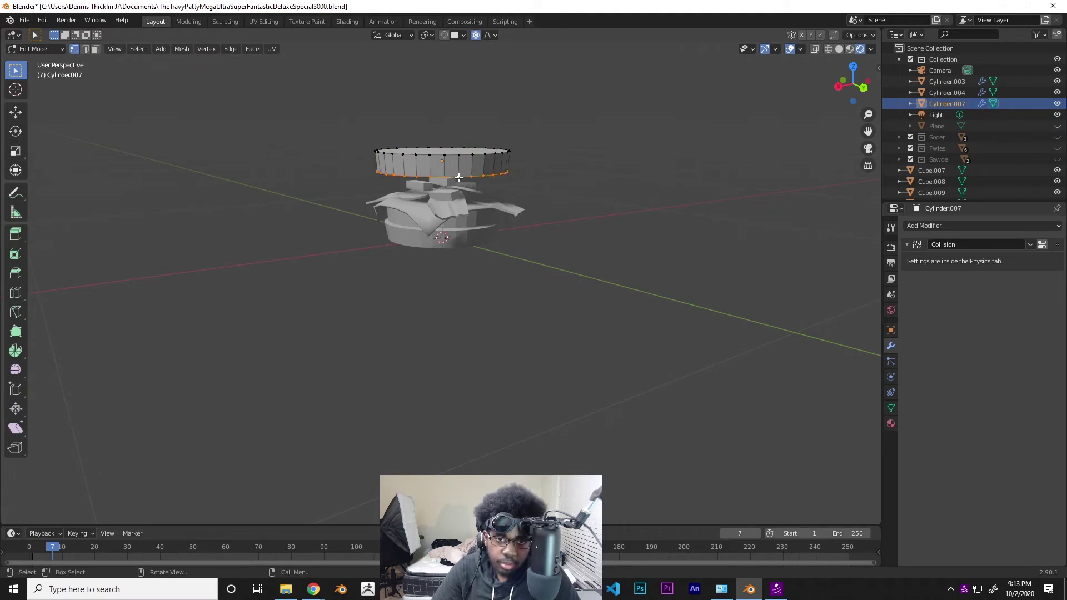
pyautogui.press('s')
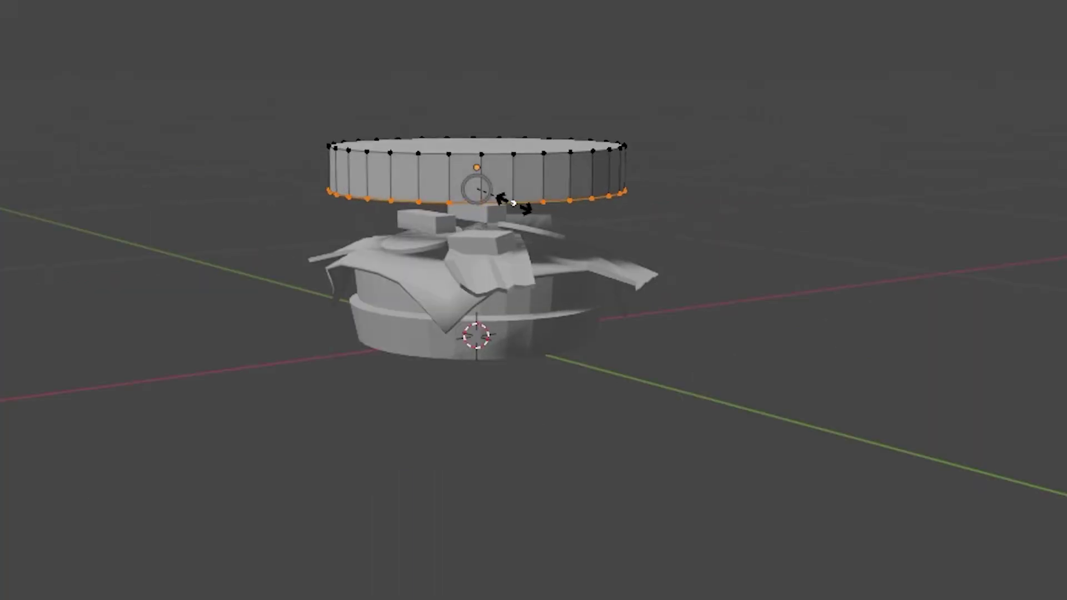
pyautogui.click(514, 205)
# Lower the whole top cylinder about 0.015 m along Z toward the toppings
pyautogui.press('Tab')
pyautogui.press('g')
pyautogui.press('z')
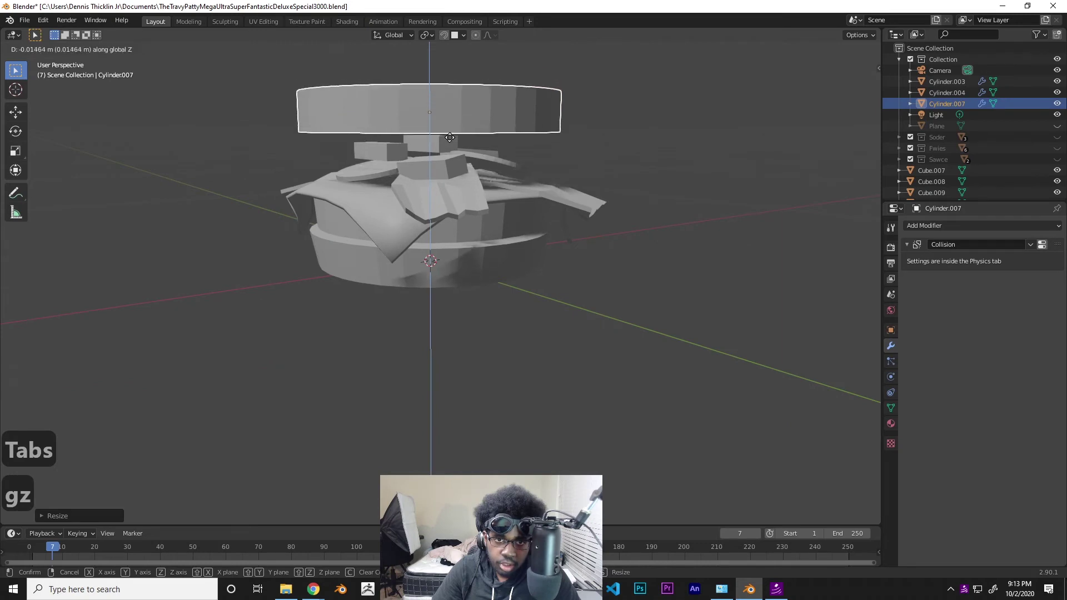
pyautogui.click(449, 140)
# Delete the large round face on top of Cylinder.007, leaving the upper rim open
pyautogui.moveTo(450, 140); pyautogui.dragTo(610, 374, button='middle')
pyautogui.click(485, 344)
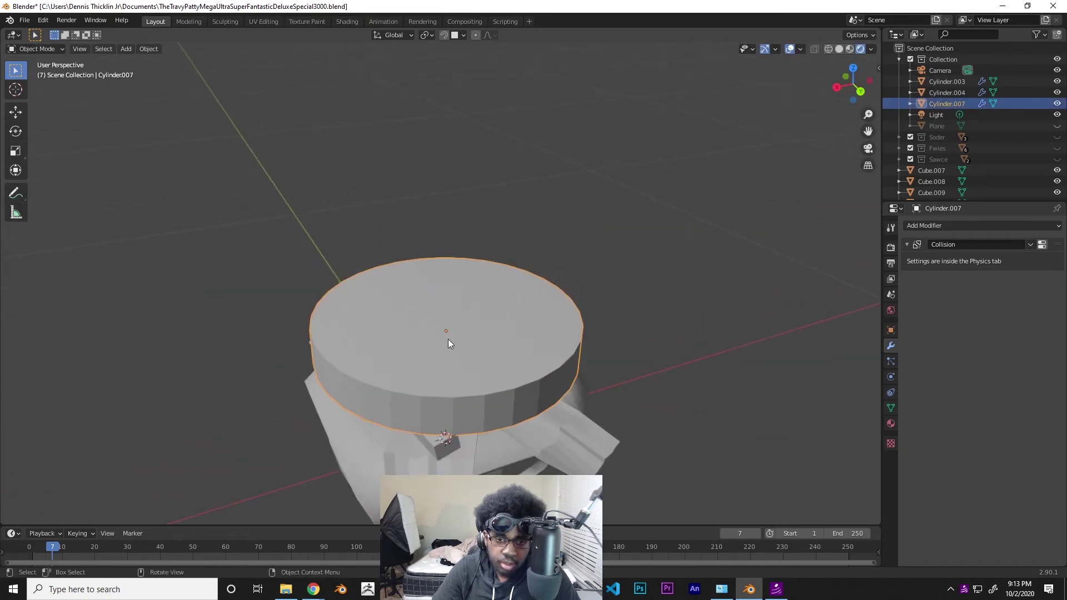
pyautogui.press('Tab')
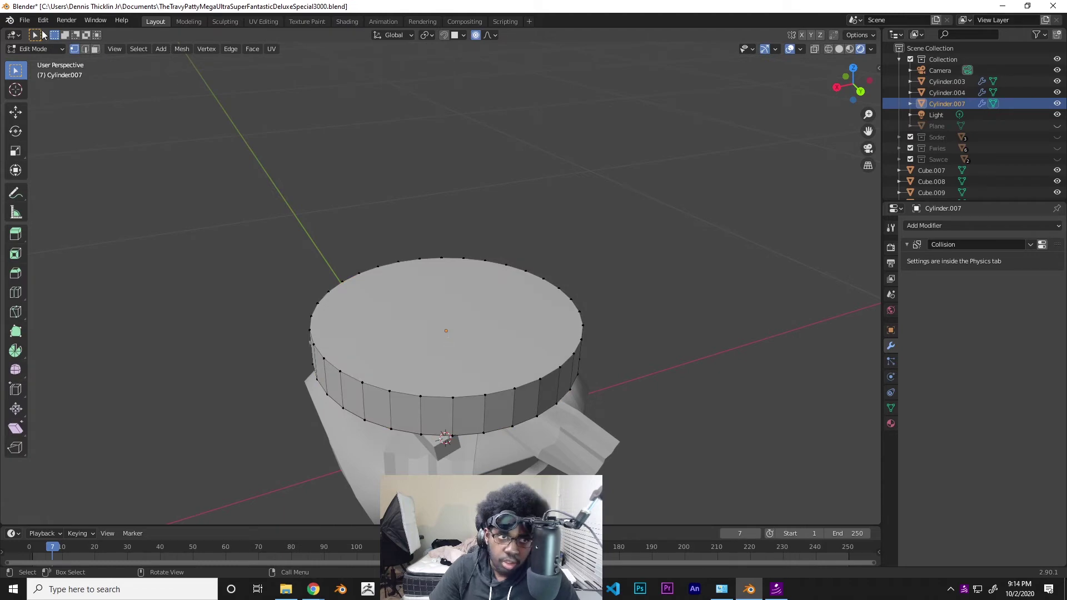
pyautogui.click(95, 49)
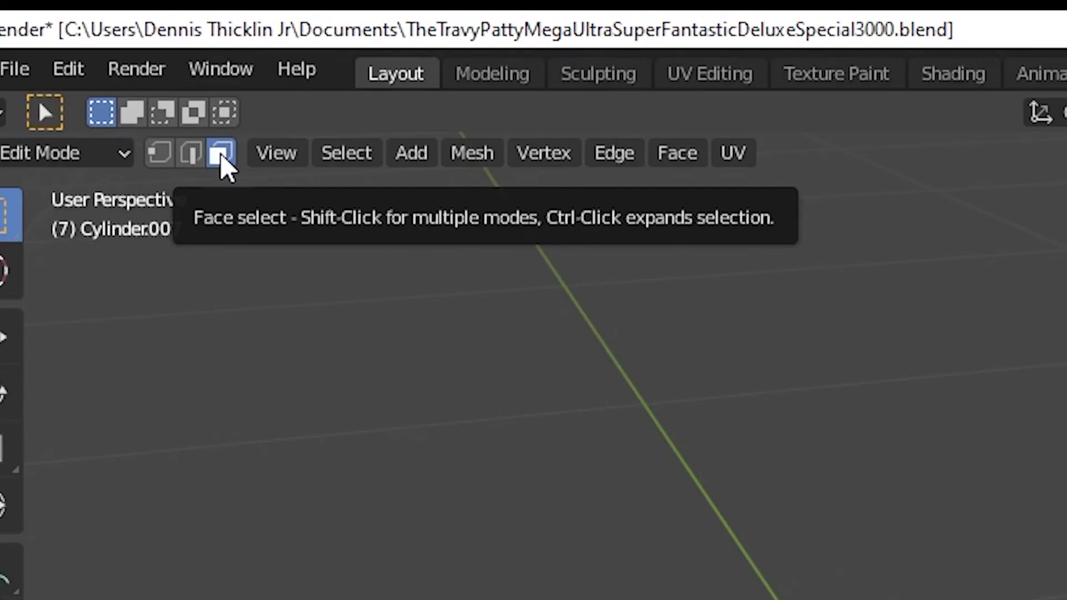
pyautogui.click(459, 339)
pyautogui.press('x')
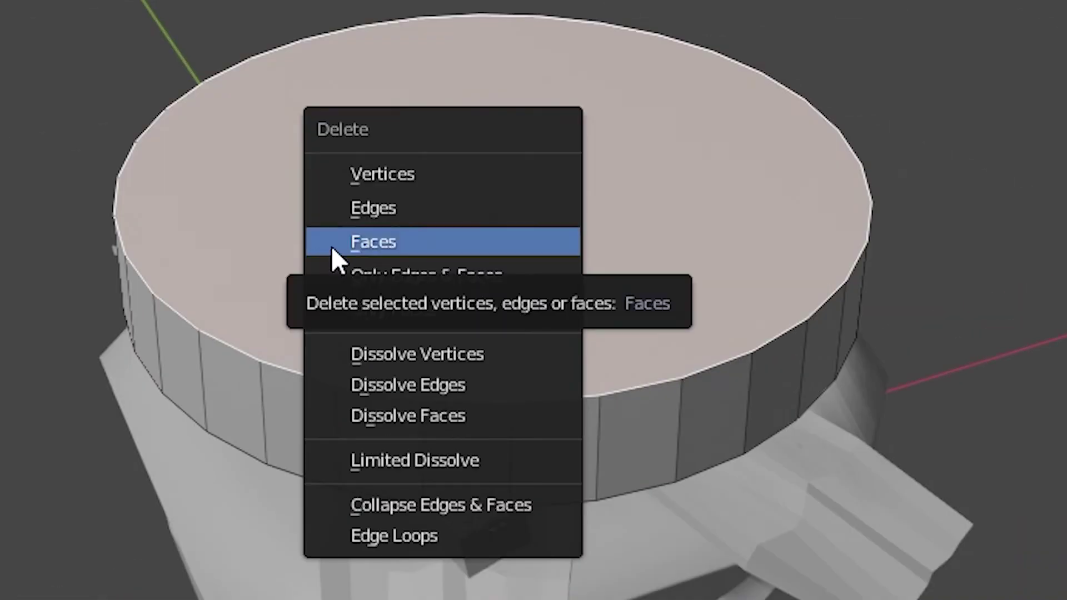
pyautogui.click(332, 246)
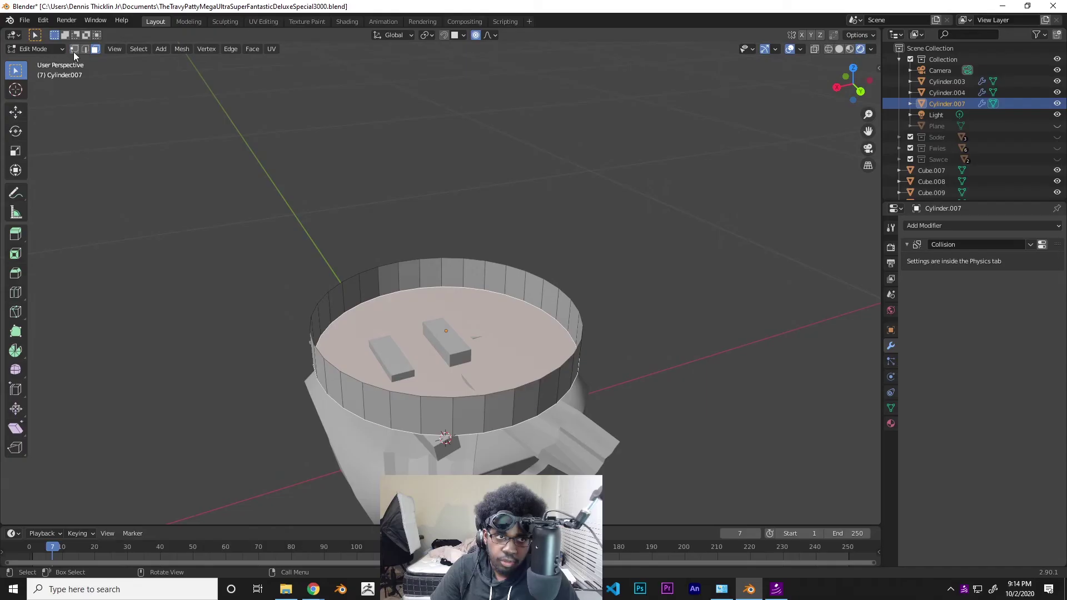
# Extrude the cylinder's open upper rim and scale it inward to a small ring around the centre
pyautogui.click(74, 49)
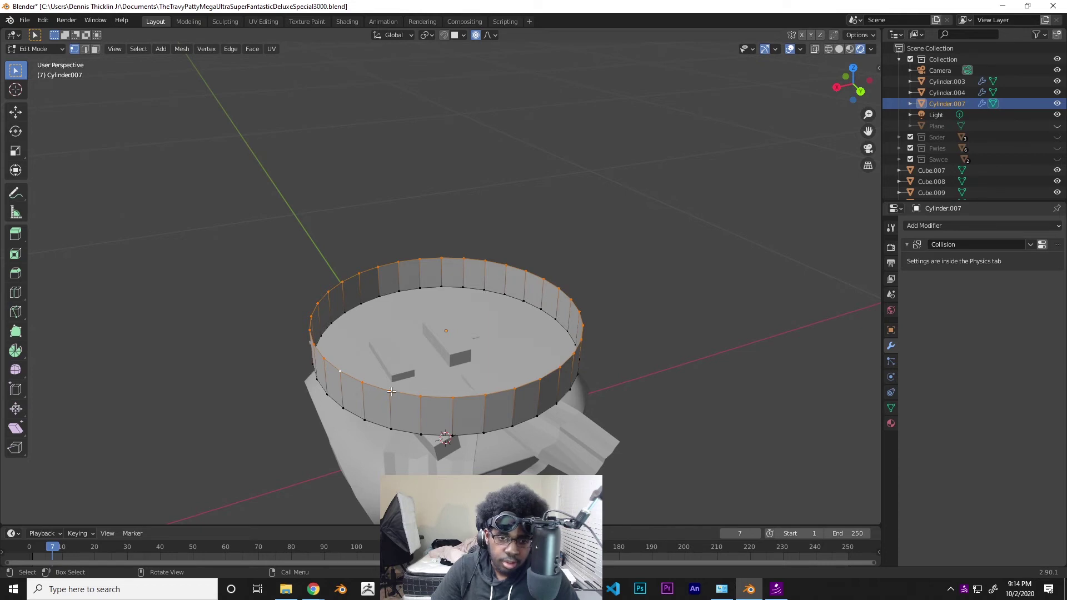
pyautogui.press('e')
pyautogui.press('s')
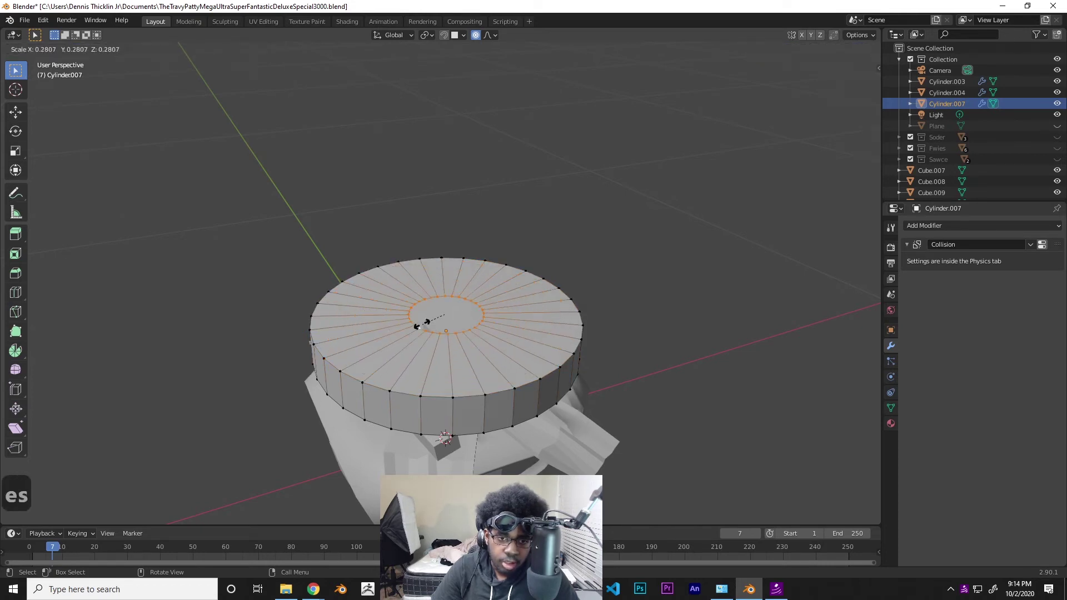
pyautogui.click(439, 320)
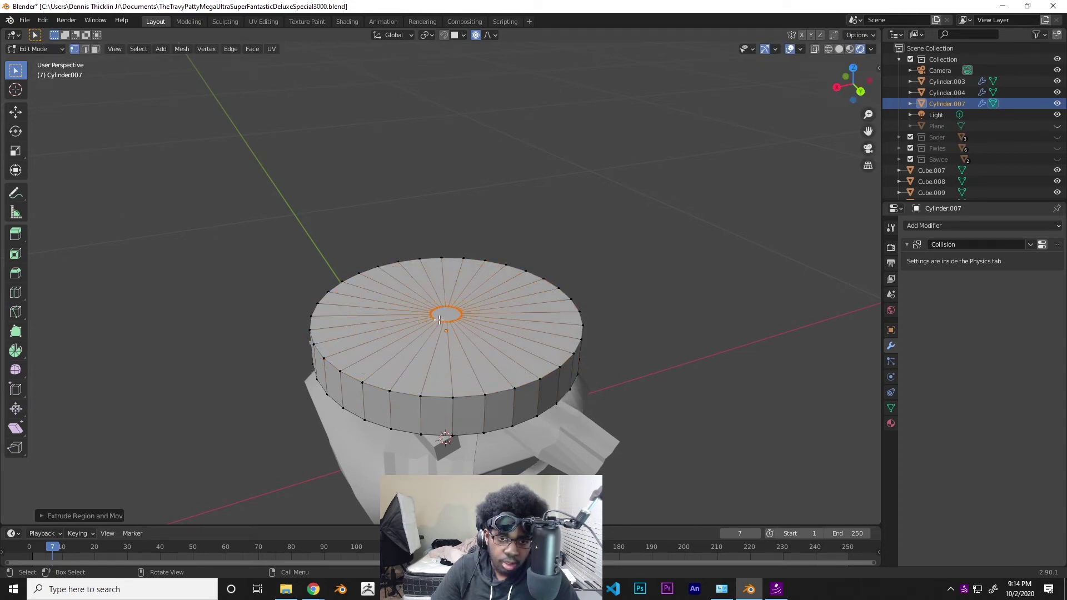
# Extrude the small ring again in place and merge the new vertices at center to close the top
pyautogui.press('e')
pyautogui.press('Escape')
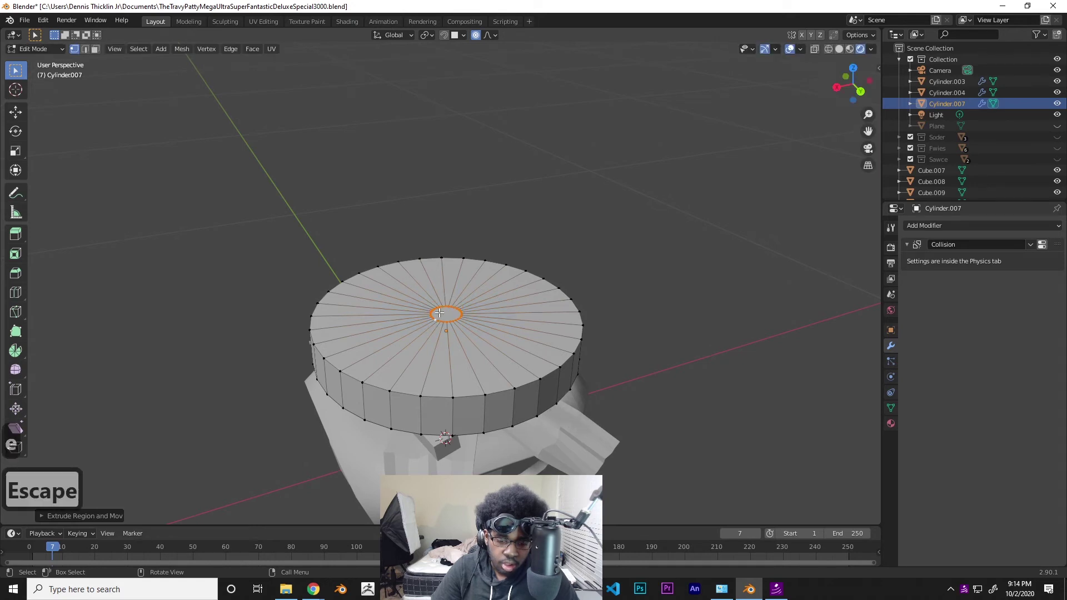
pyautogui.press('m')
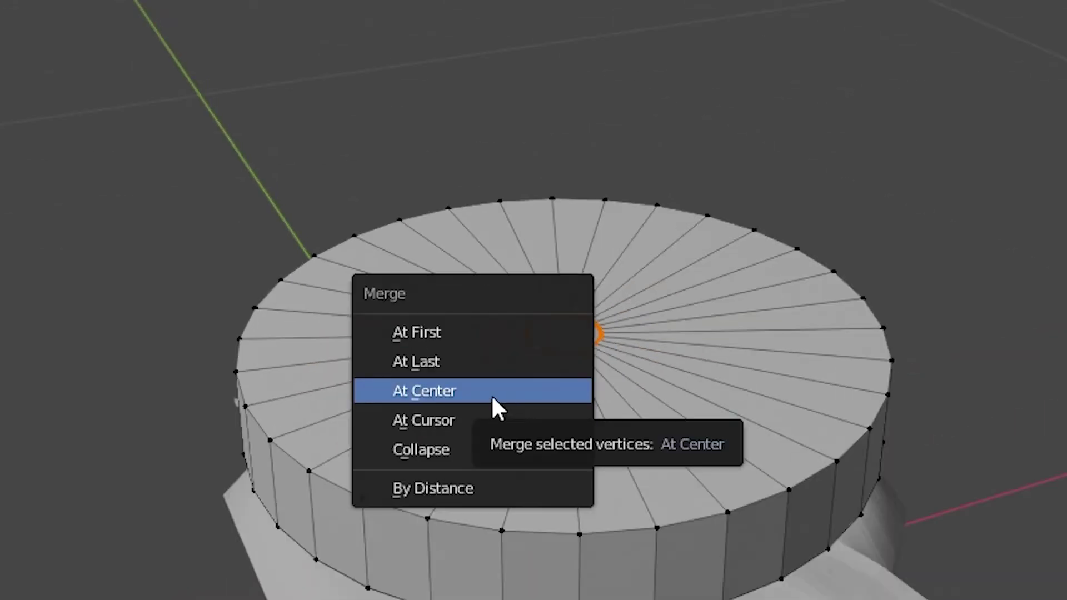
pyautogui.click(481, 395)
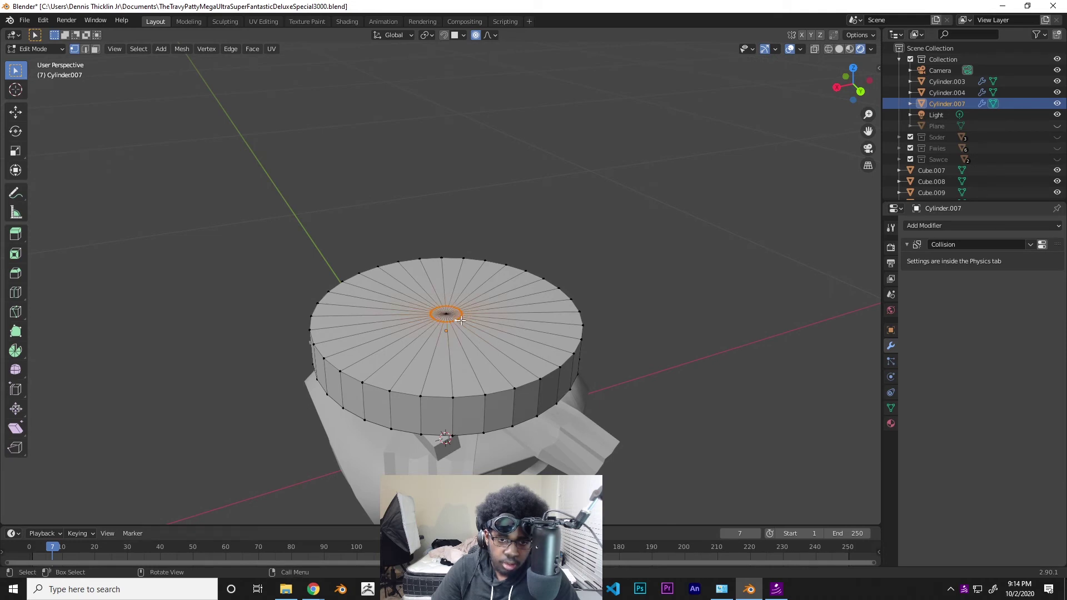
# Add five concentric loop cuts to the top surface between the small ring and the outer rim
pyautogui.keyDown('ctrl'); pyautogui.click(457, 320); pyautogui.keyUp('ctrl')
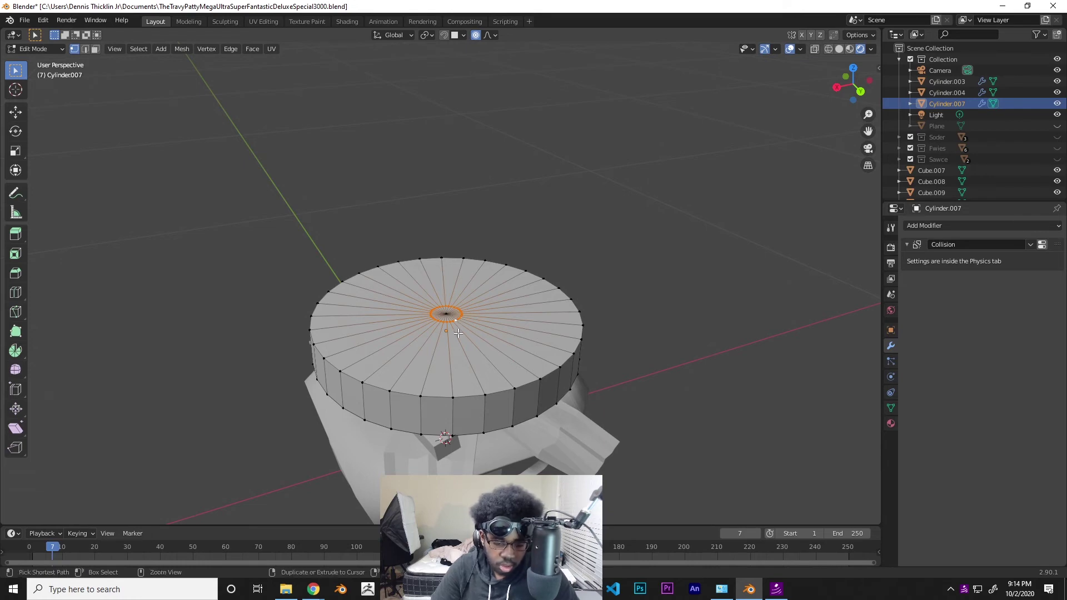
pyautogui.hotkey('ctrl', 'r')
pyautogui.scroll(3, 457, 336)
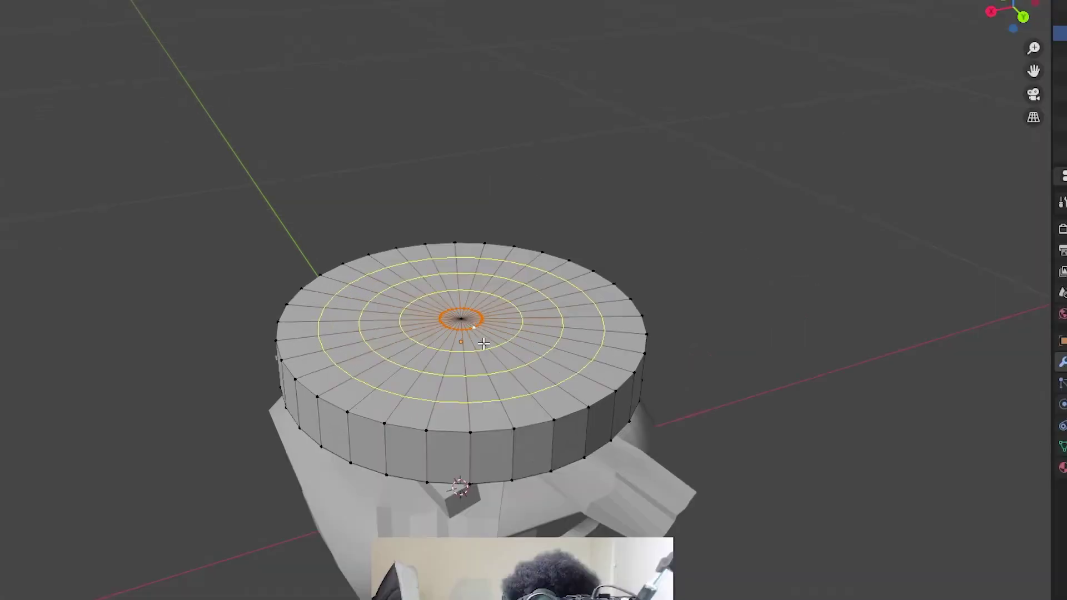
pyautogui.scroll(1, 526, 366)
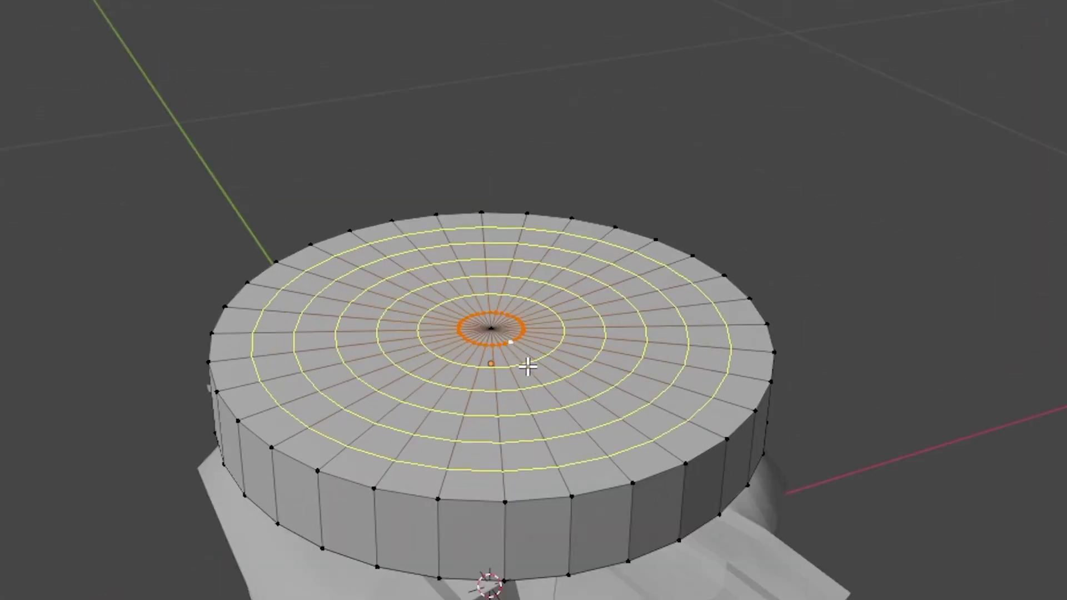
pyautogui.click(527, 366)
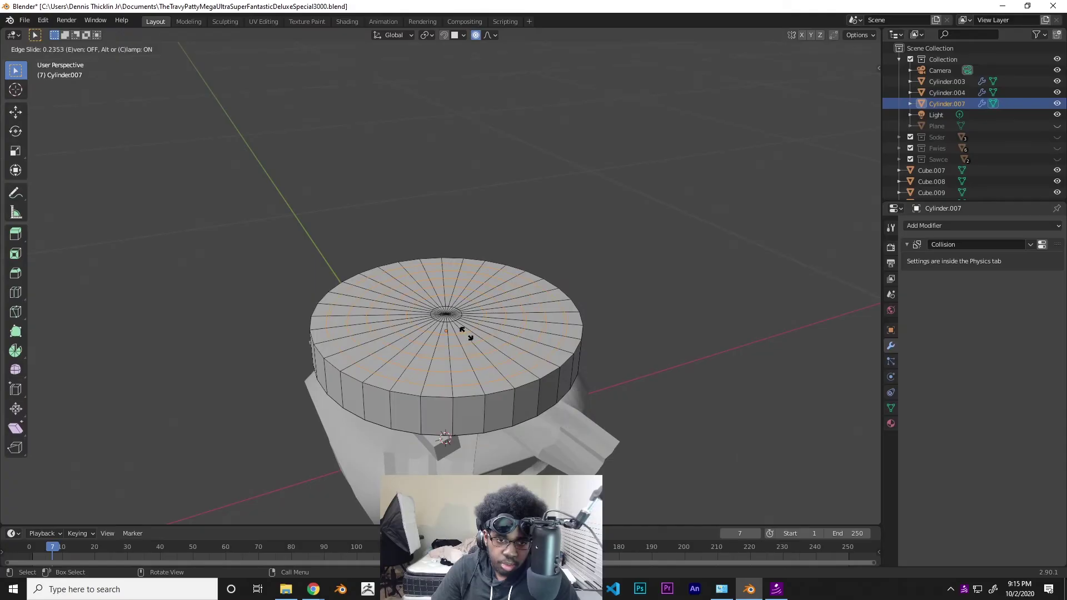
pyautogui.click(466, 333)
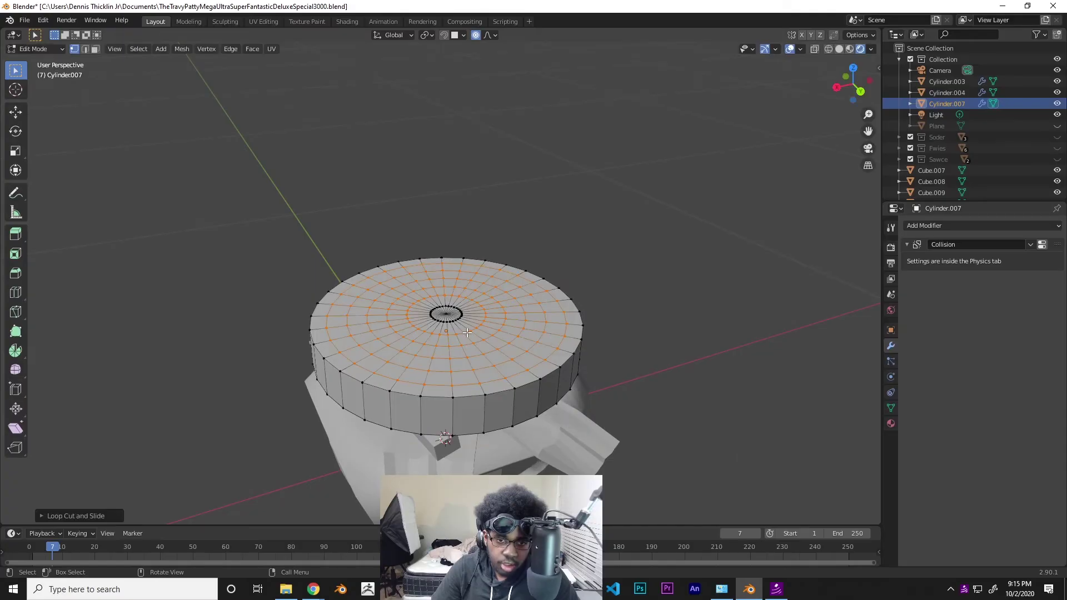
# Grow a selection from the centre vertex to every ring inside the outer rim and raise it about 0.028 m along Z
pyautogui.hotkey('alt', 'a')
pyautogui.moveTo(410, 331)
pyautogui.mouseDown(button='middle')
pyautogui.moveTo(329, 369)
pyautogui.moveTo(410, 332)
pyautogui.mouseUp(button='middle')
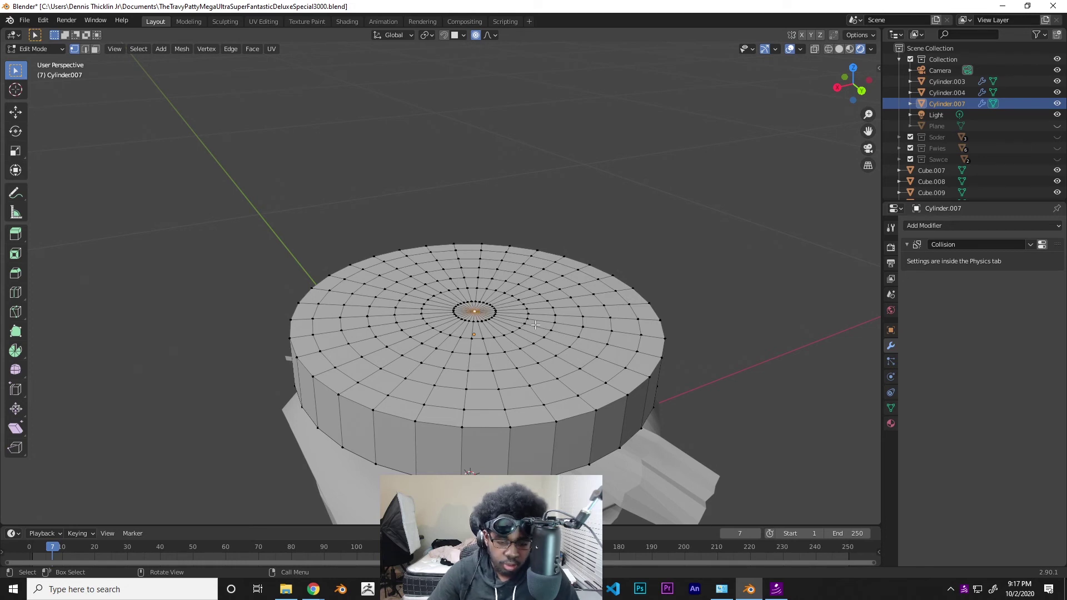
pyautogui.press('ctrl+KP_Add')
pyautogui.press('ctrl+KP_Add')
pyautogui.press('ctrl+KP_Add')
pyautogui.press('ctrl+KP_Add')
pyautogui.press('ctrl+KP_Add')
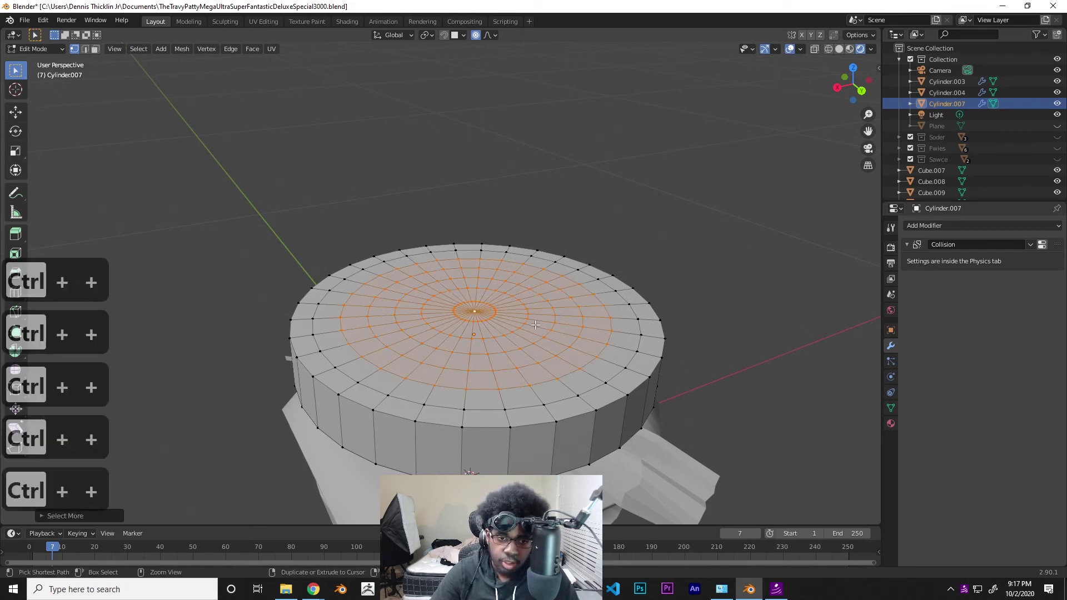
pyautogui.press('ctrl+KP_Add')
pyautogui.press('g')
pyautogui.press('z')
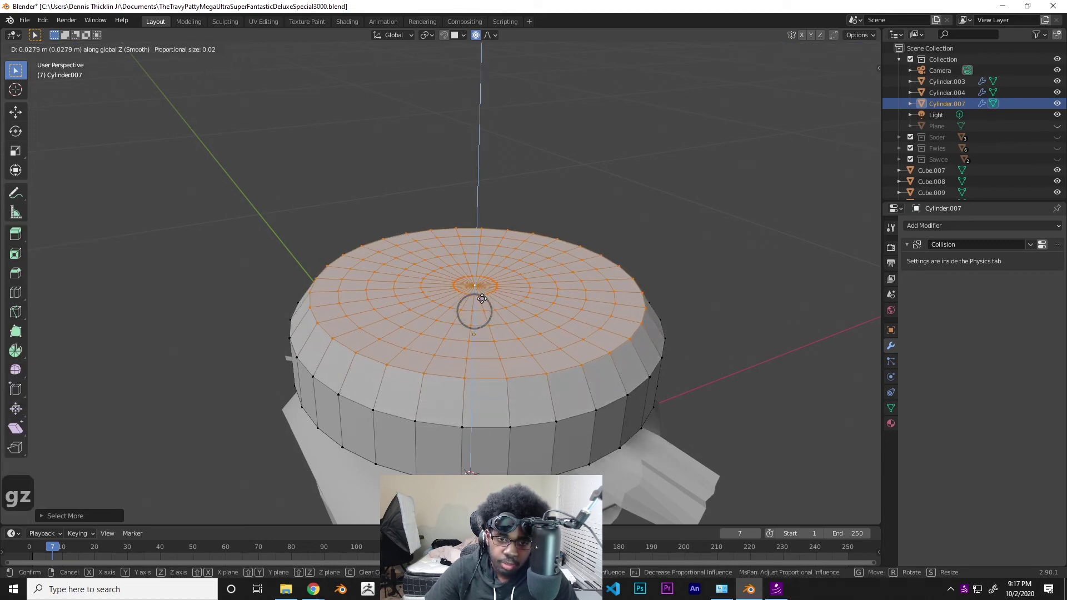
pyautogui.click(481, 299)
# Grow a new selection from the centre vertex to one ring fewer and raise it slightly along Z to continue the dome
pyautogui.hotkey('alt', 'a')
pyautogui.moveTo(729, 286); pyautogui.dragTo(474, 305, button='middle')
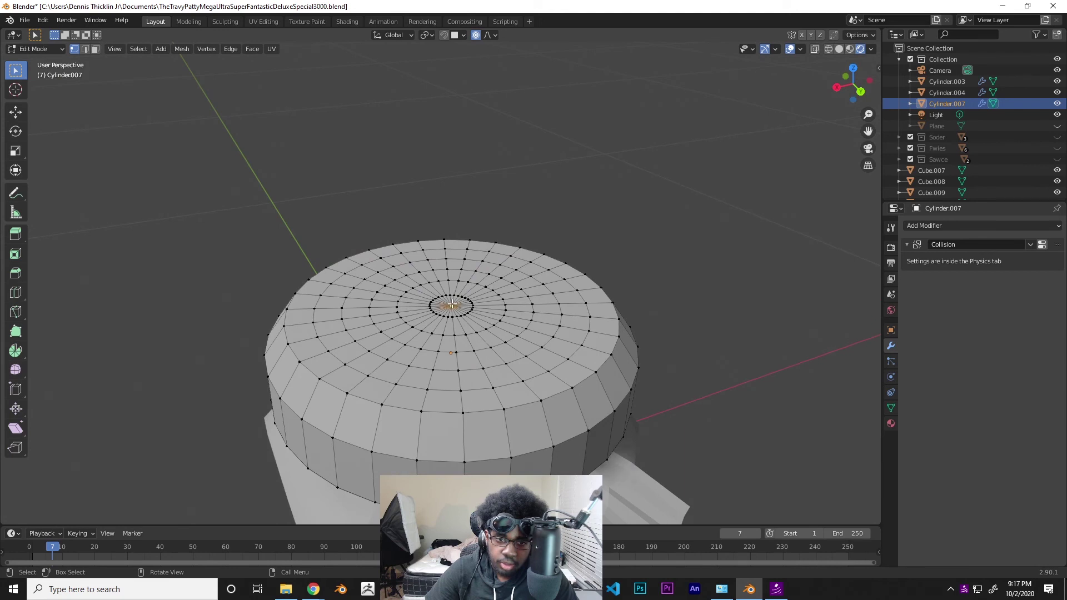
pyautogui.press('ctrl+KP_Add')
pyautogui.press('ctrl+KP_Add')
pyautogui.press('ctrl+KP_Add')
pyautogui.press('ctrl+KP_Add')
pyautogui.press('ctrl+KP_Add')
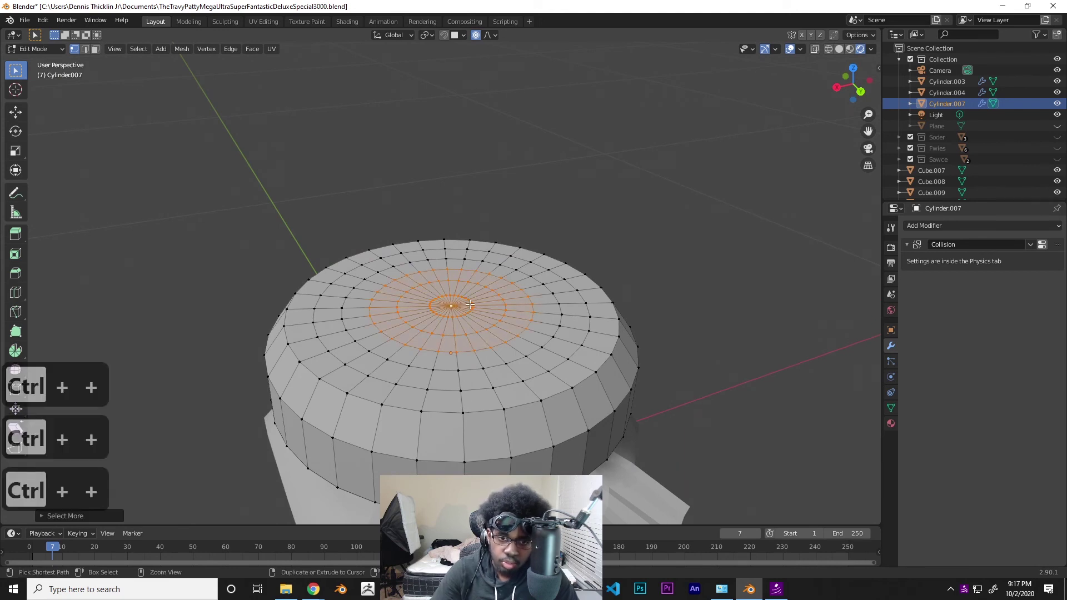
pyautogui.press('g')
pyautogui.press('z')
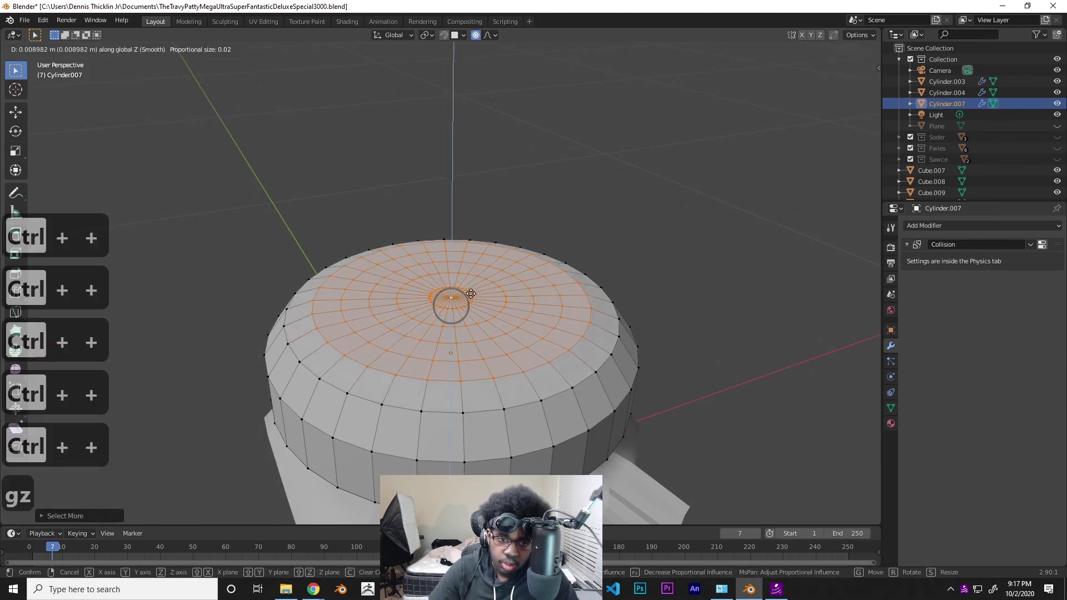
pyautogui.click(471, 289)
pyautogui.scroll(-5, 615, 337)
pyautogui.click(617, 376)
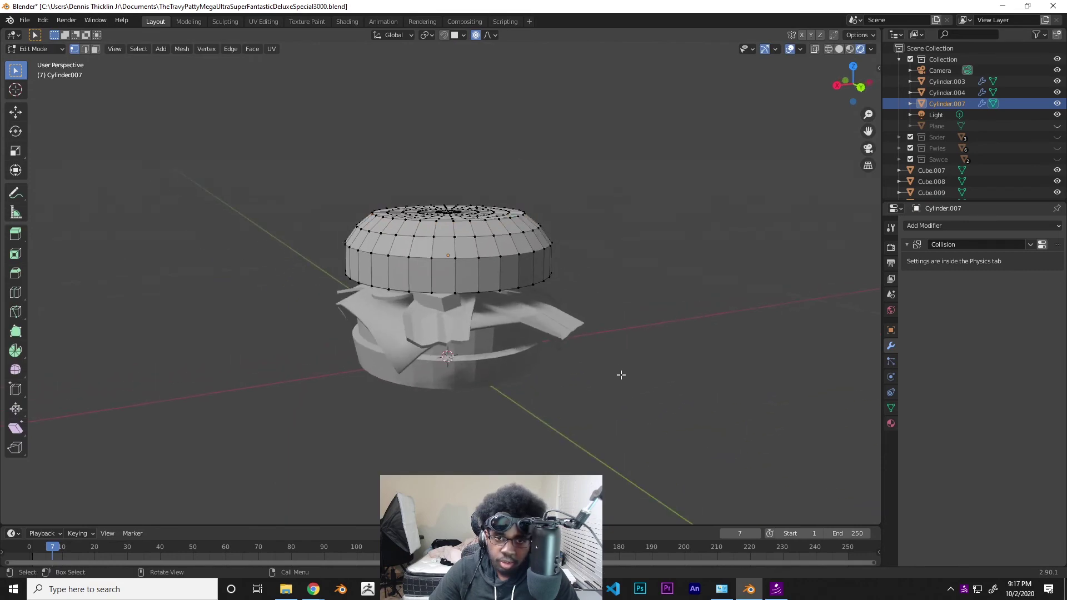
# Scale the whole domed top bun down slightly along Z in Object Mode
pyautogui.press('Tab')
pyautogui.keyDown('shift'); pyautogui.moveTo(606, 362); pyautogui.dragTo(631, 194, button='middle'); pyautogui.keyUp('shift')
pyautogui.press('Tab')
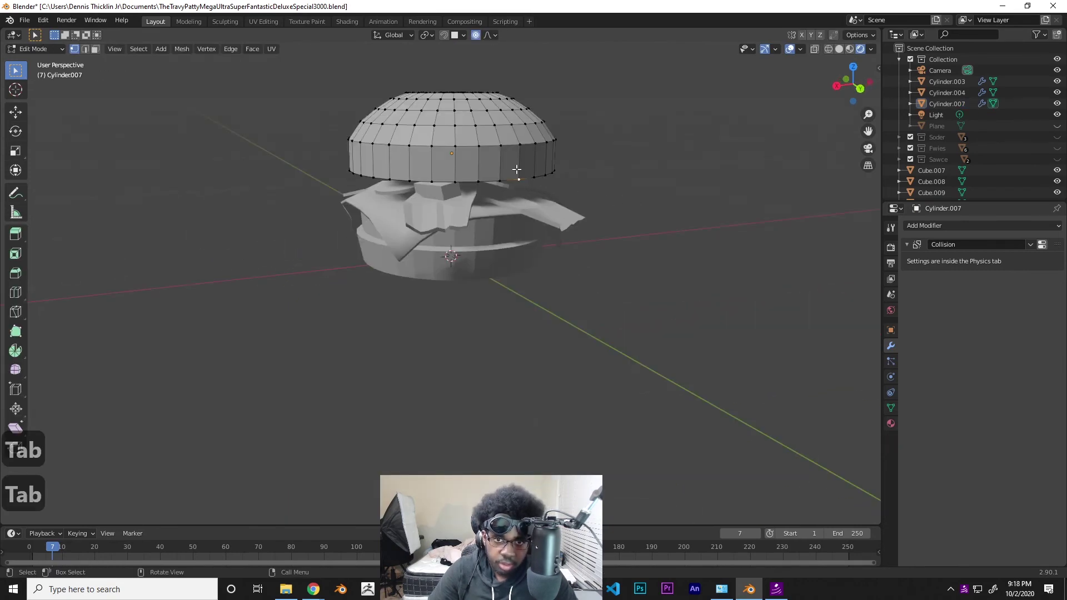
pyautogui.press('Tab')
pyautogui.press('s')
pyautogui.press('z')
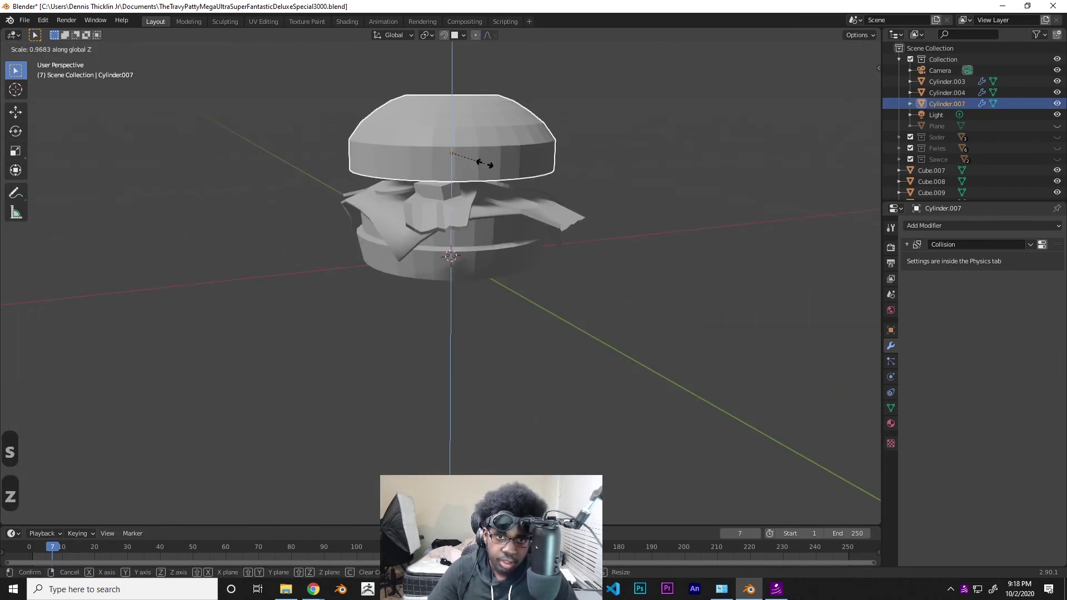